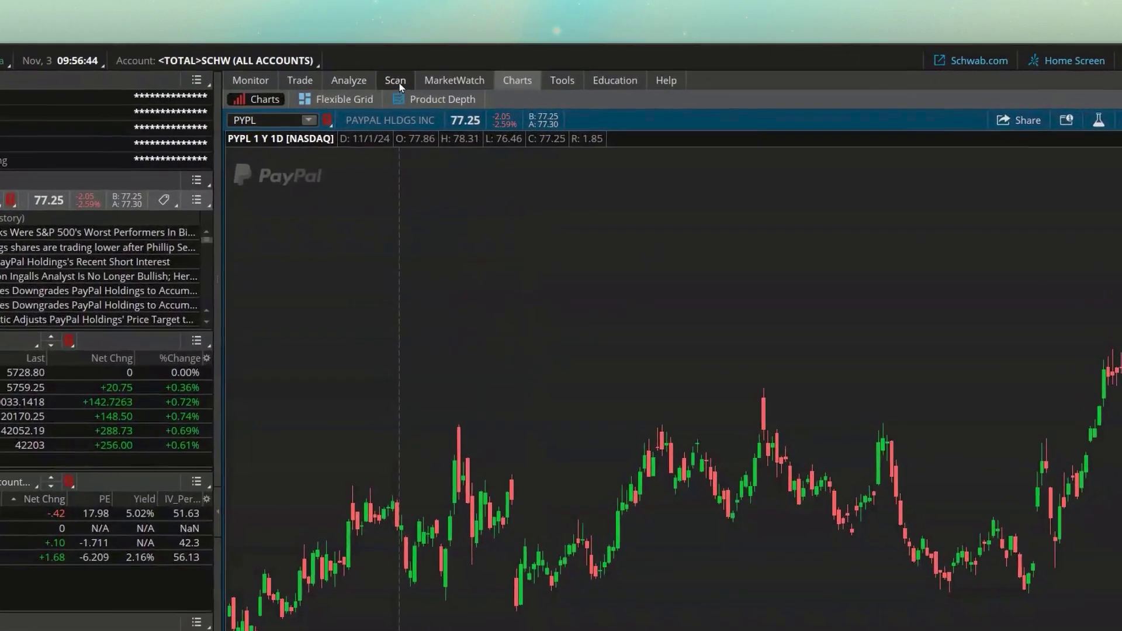
# - Switch from the PayPal chart to the Scan tab's Stock Hacker
pyautogui.click(388, 66)
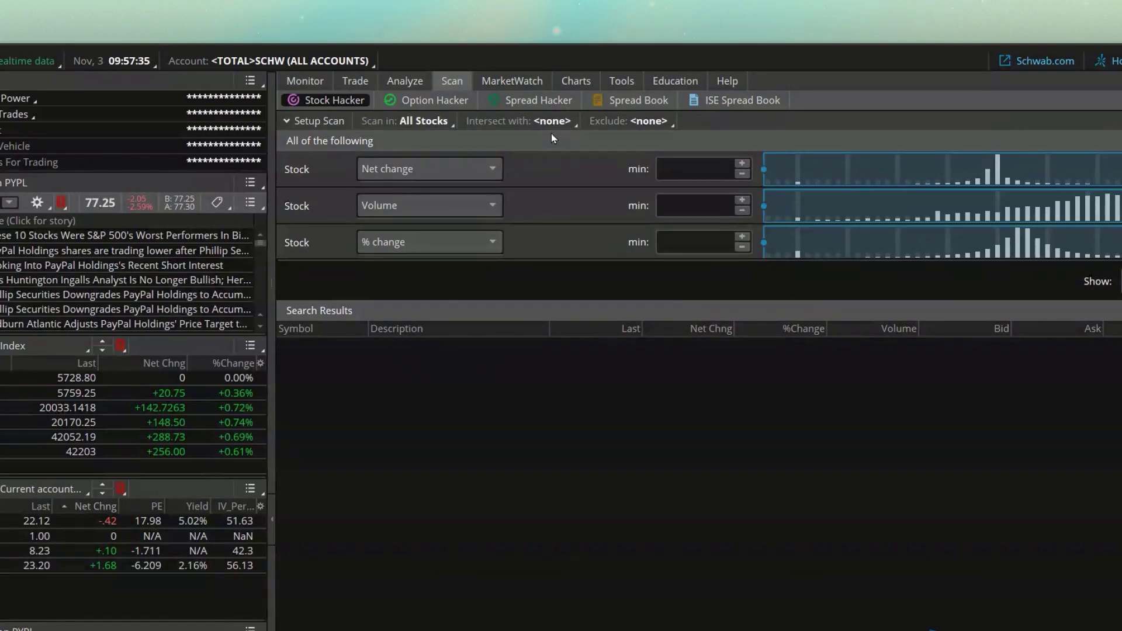
# - Browse the 'Scan in' universes through Category, Public (S - W), By industry and Real Estate
pyautogui.click(432, 125)
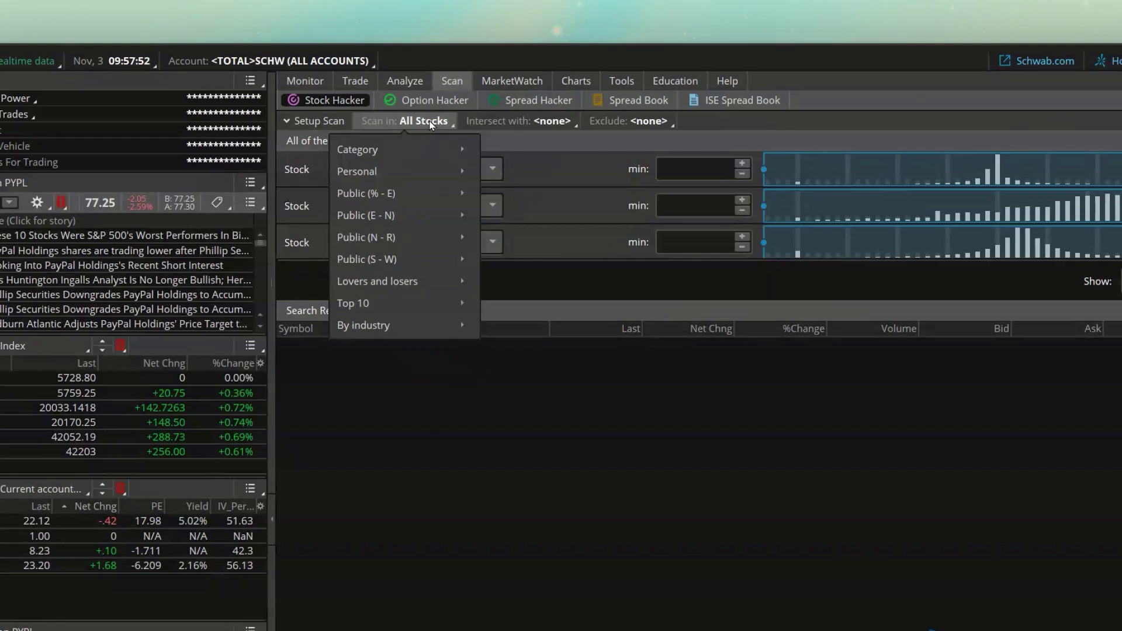
pyautogui.moveTo(428, 144)
pyautogui.moveTo(430, 258)
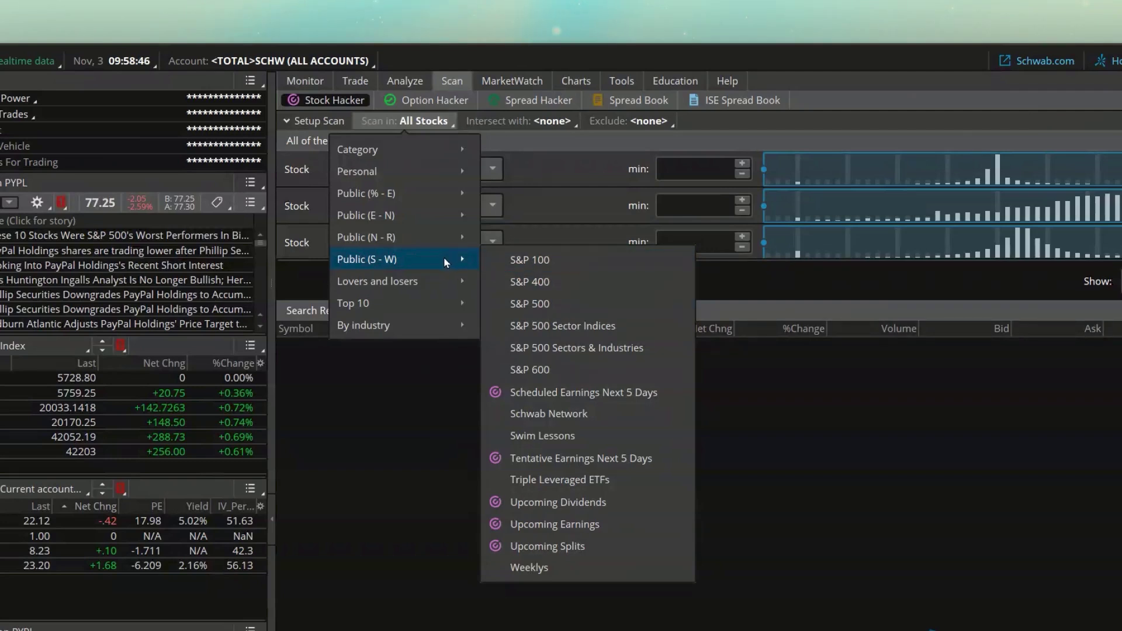
pyautogui.moveTo(430, 321)
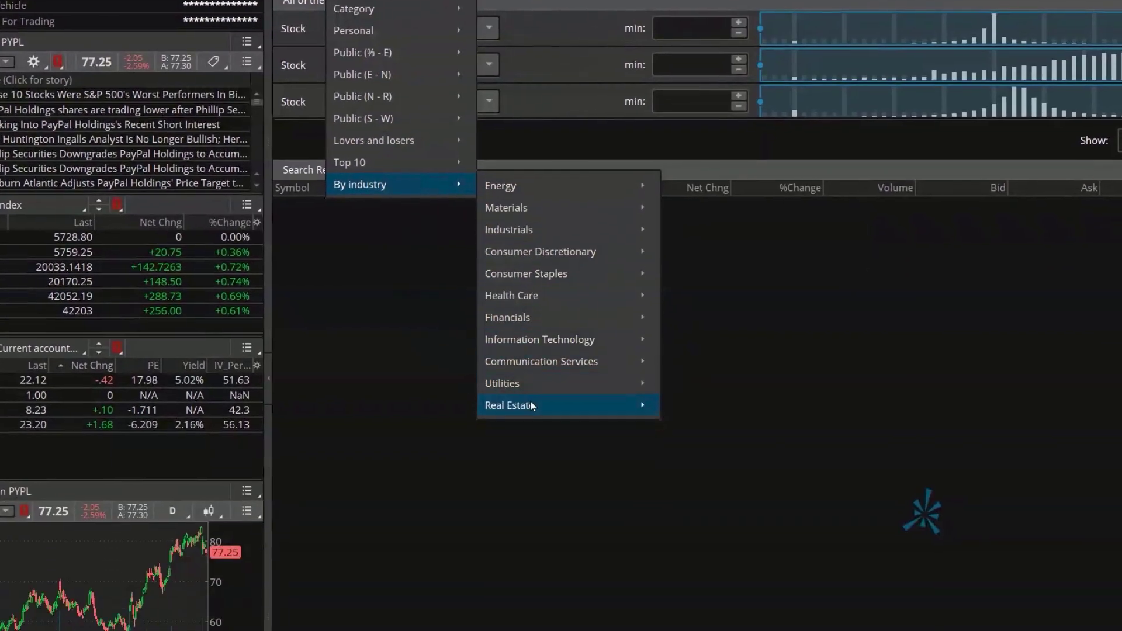
pyautogui.moveTo(539, 542)
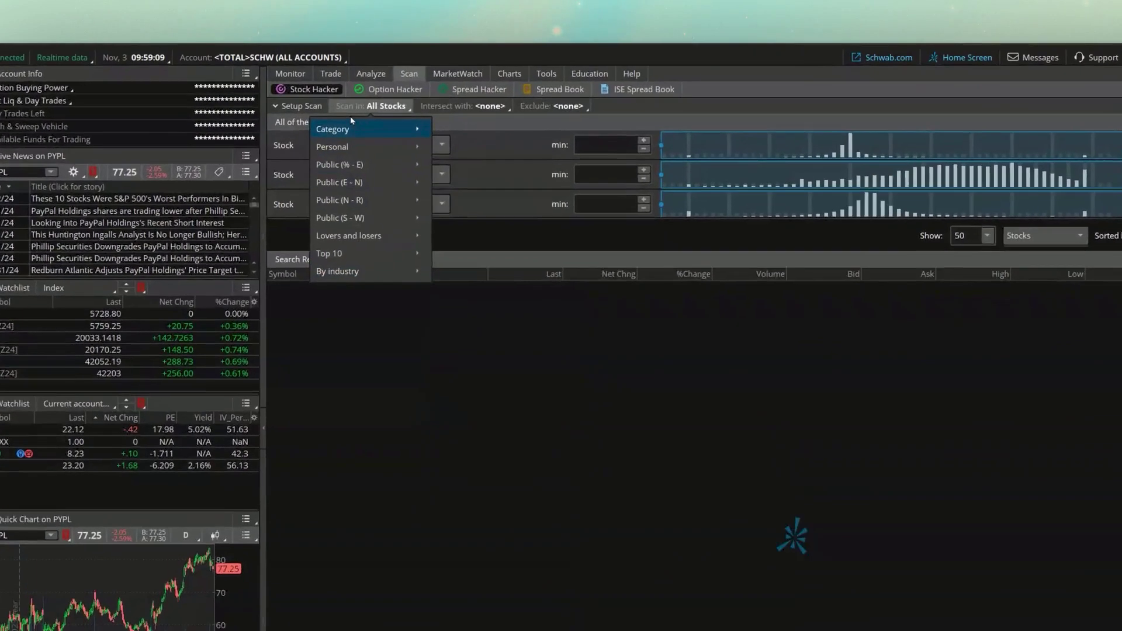
pyautogui.moveTo(383, 108)
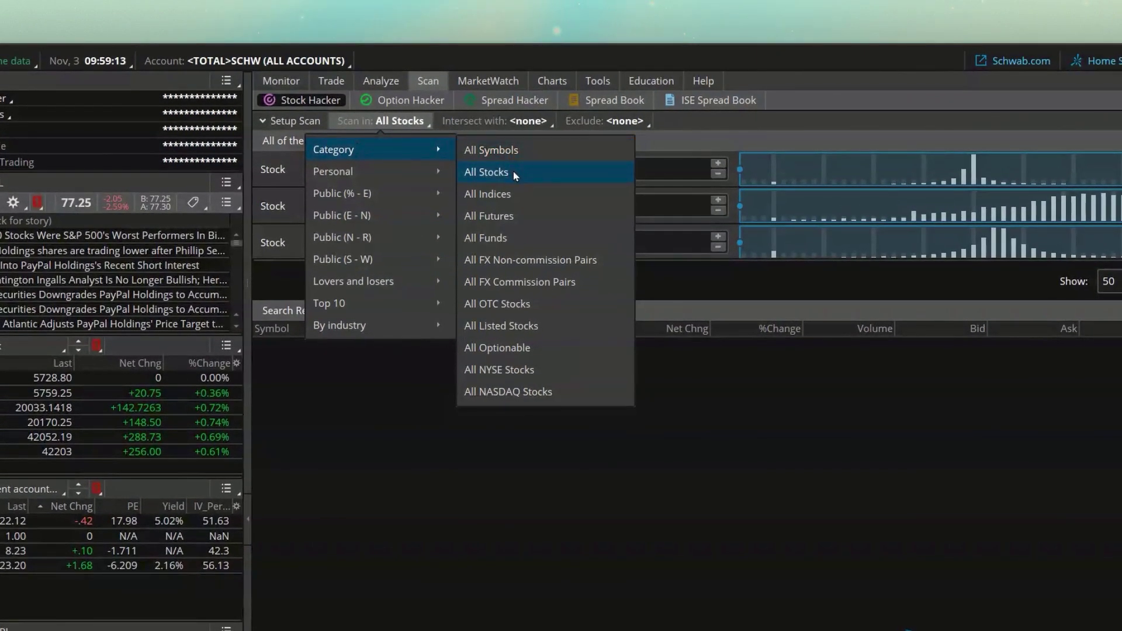
# - Keep scanning All Stocks and exclude All OTC Stocks under Category
pyautogui.click(513, 171)
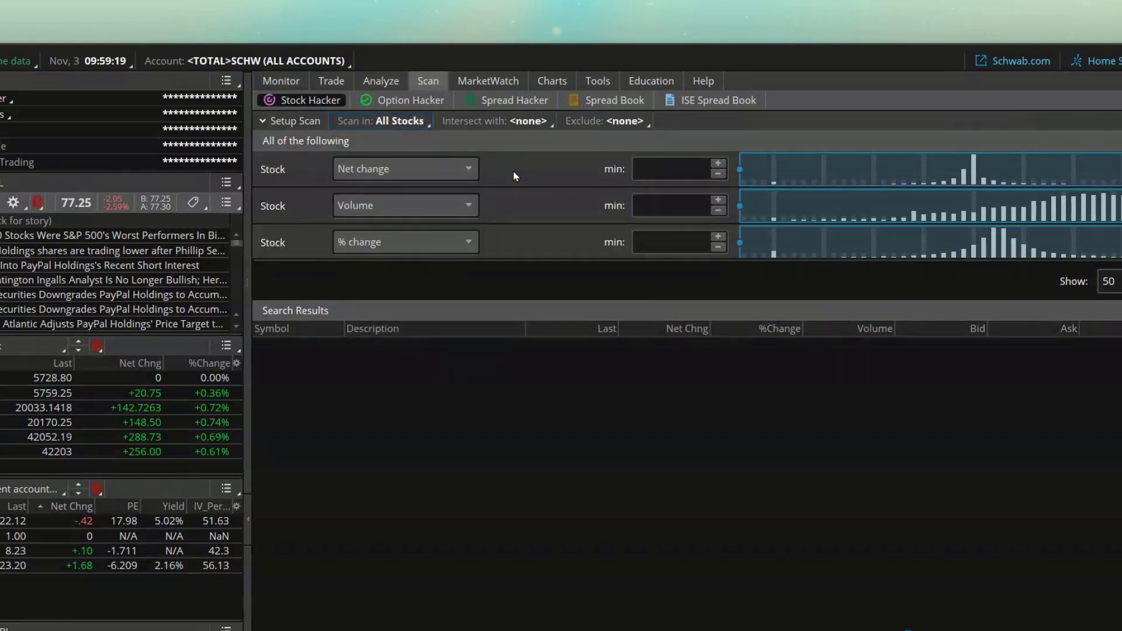
pyautogui.click(610, 121)
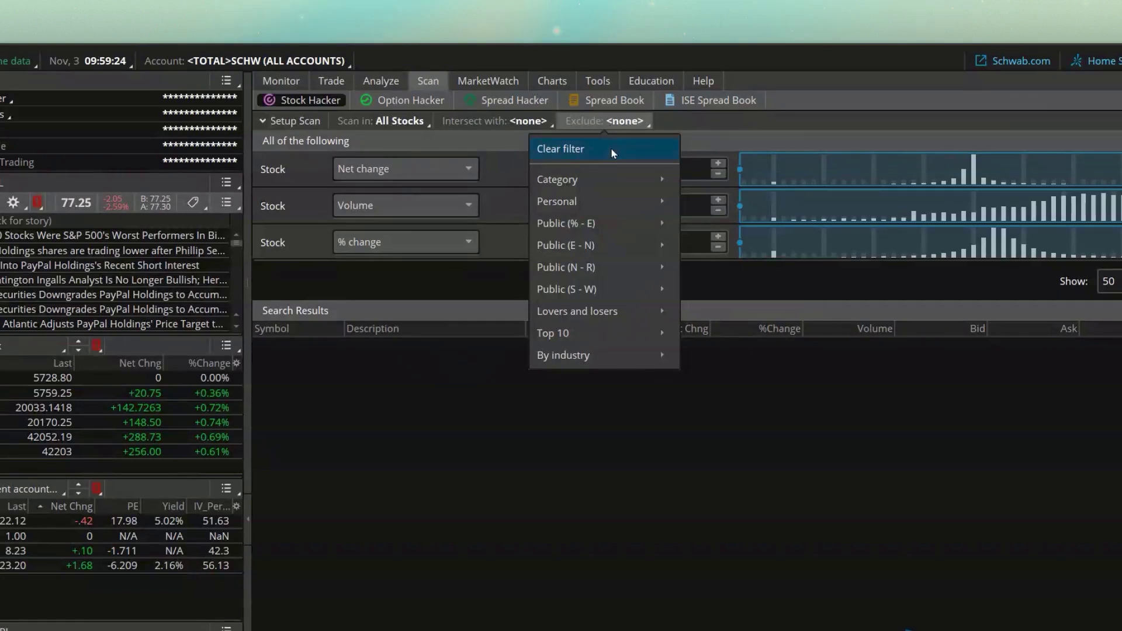
pyautogui.moveTo(608, 177)
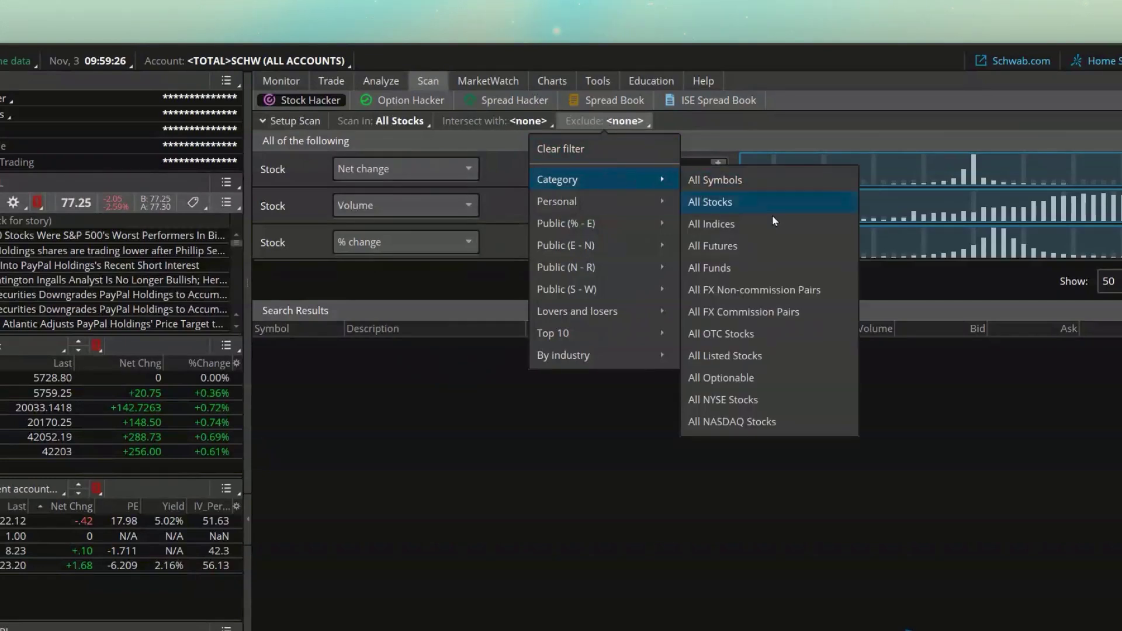
pyautogui.click(753, 338)
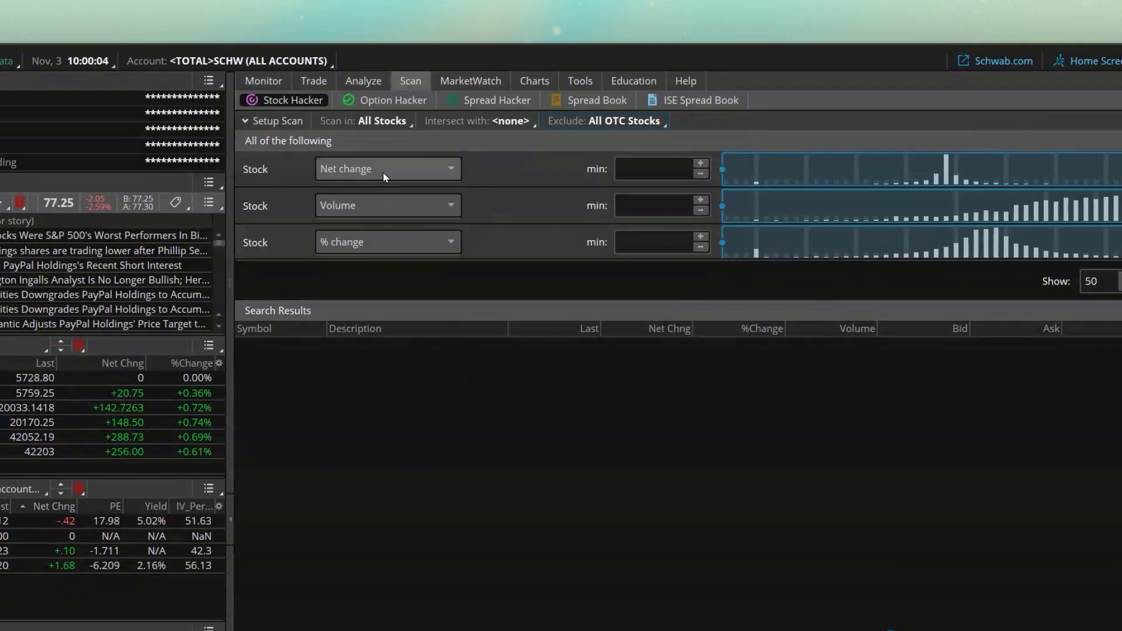
# - Change the first filter from Net change to Last, with minimum 10 and maximum 500
pyautogui.click(383, 172)
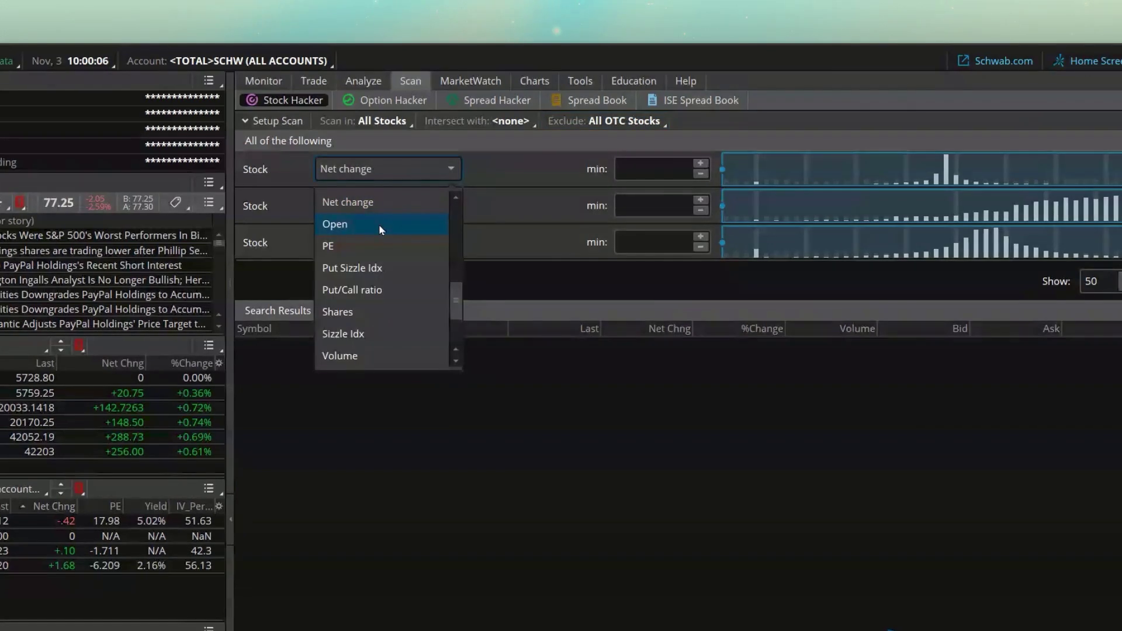
pyautogui.scroll(-2, 382, 236)
pyautogui.scroll(3, 397, 319)
pyautogui.scroll(1, 397, 319)
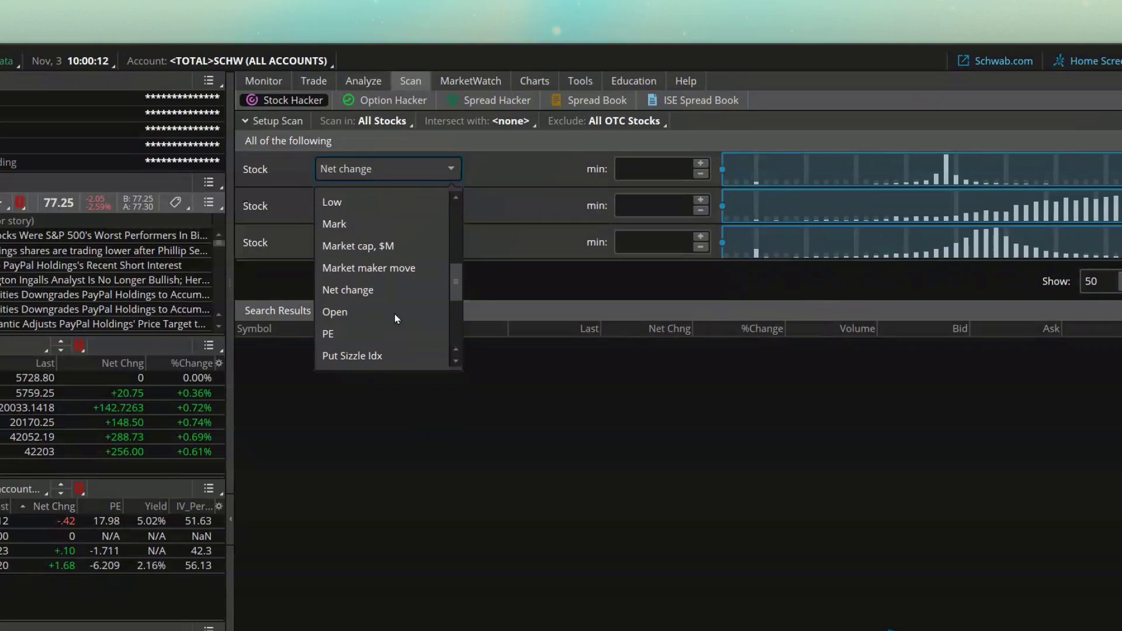
pyautogui.scroll(5, 454, 262)
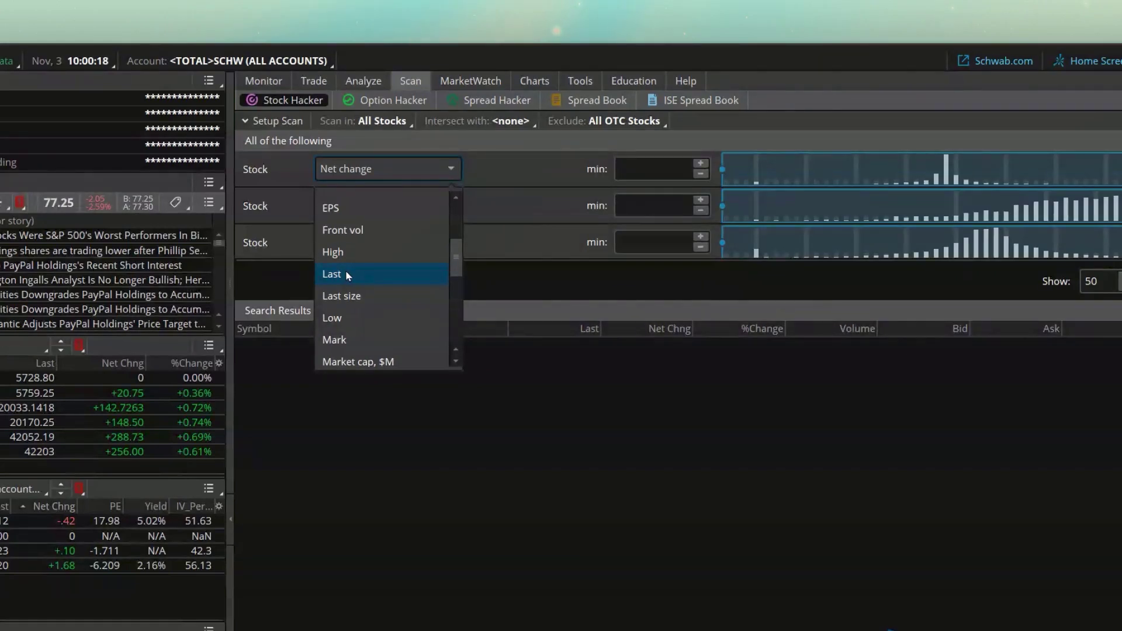
pyautogui.click(346, 274)
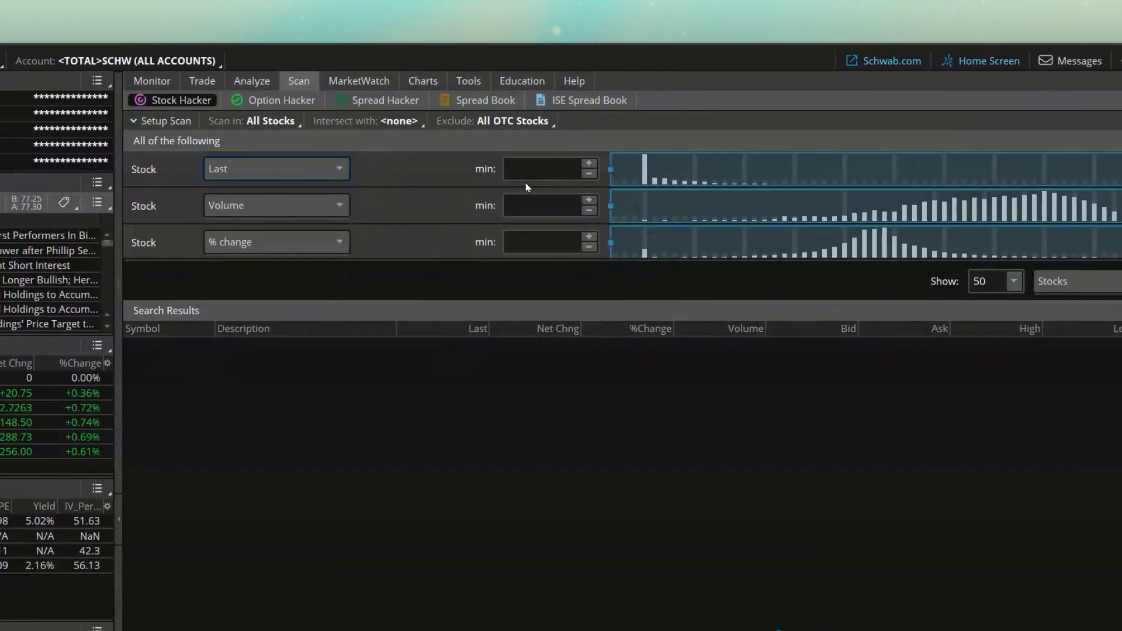
pyautogui.click(504, 173)
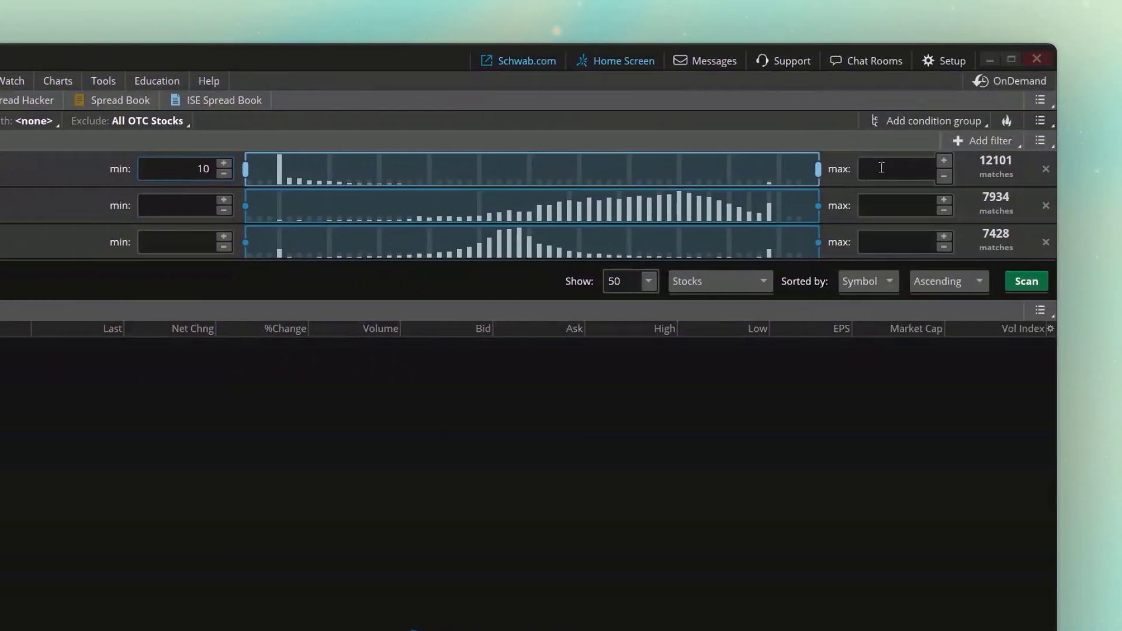
pyautogui.click(882, 168)
pyautogui.moveTo(881, 169); pyautogui.dragTo(958, 181)
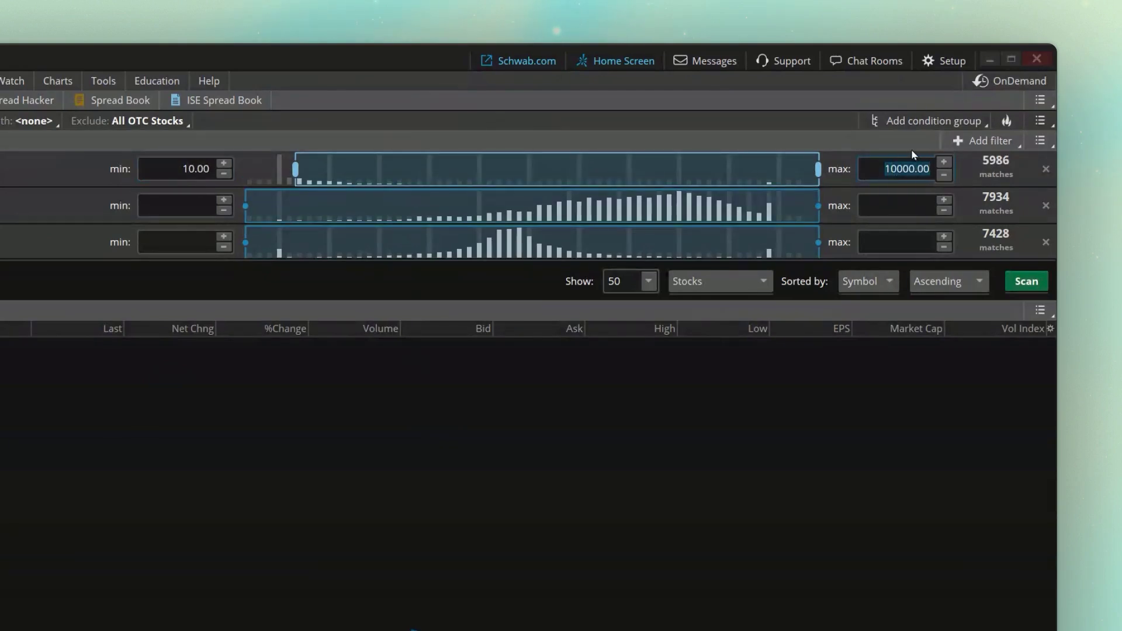
pyautogui.write('500')
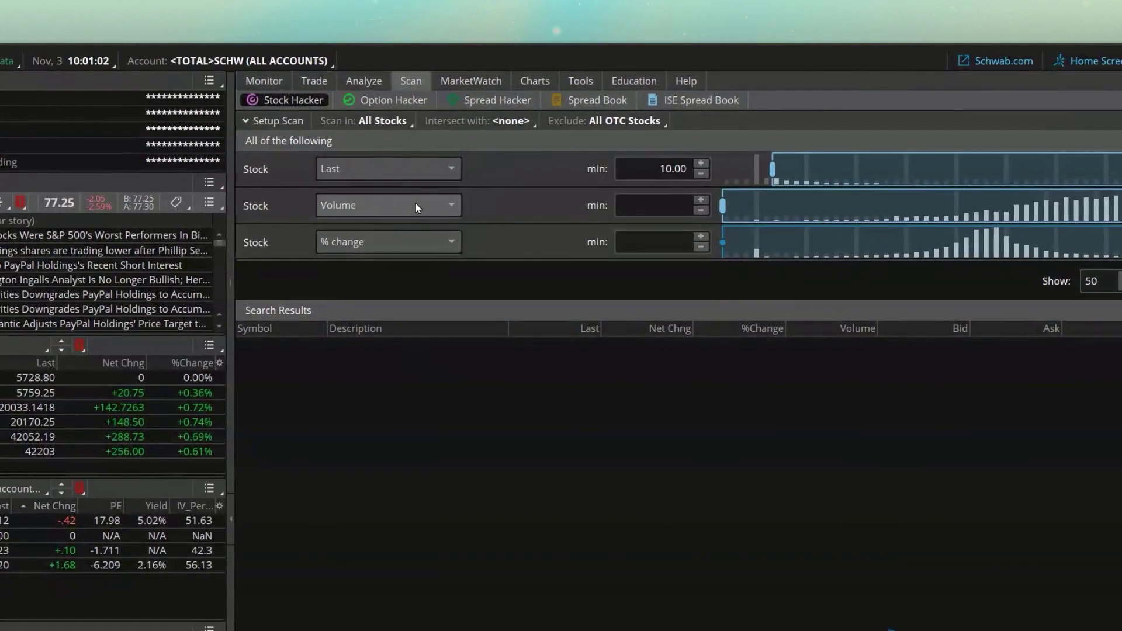
# - Switch the Volume filter to Market cap, $M with a minimum of 2000
pyautogui.click(415, 207)
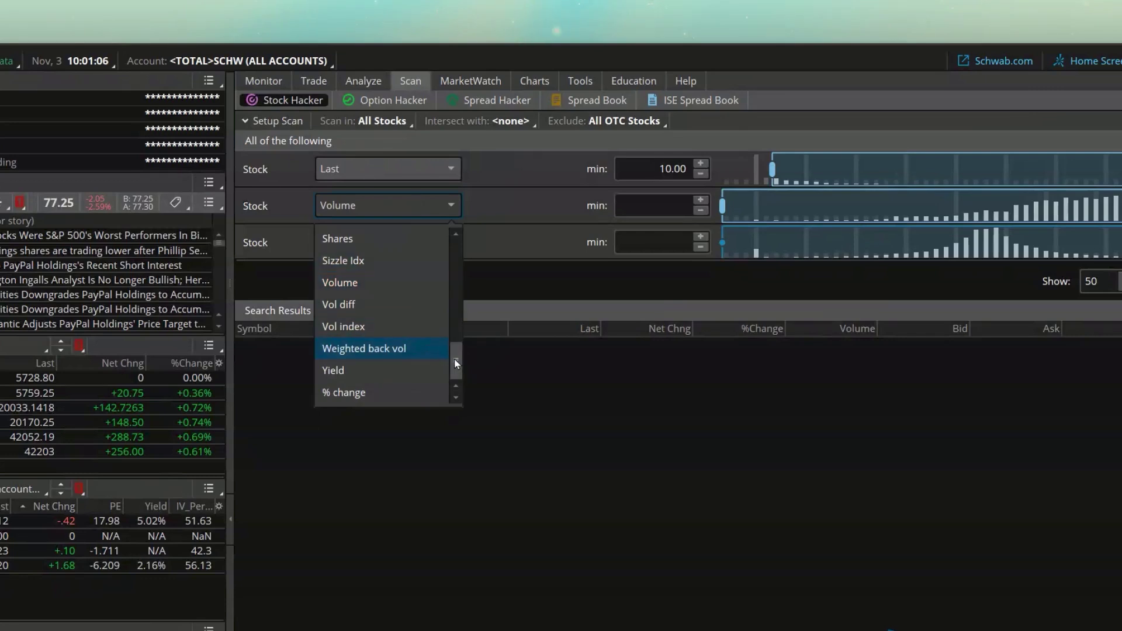
pyautogui.moveTo(456, 366); pyautogui.dragTo(450, 310)
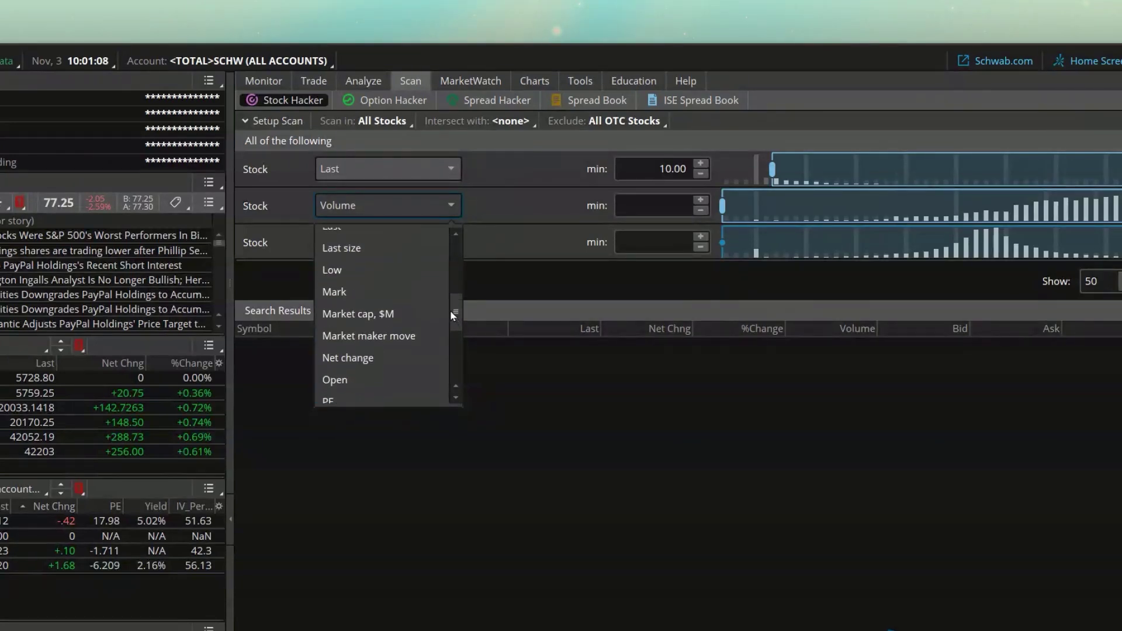
pyautogui.click(380, 317)
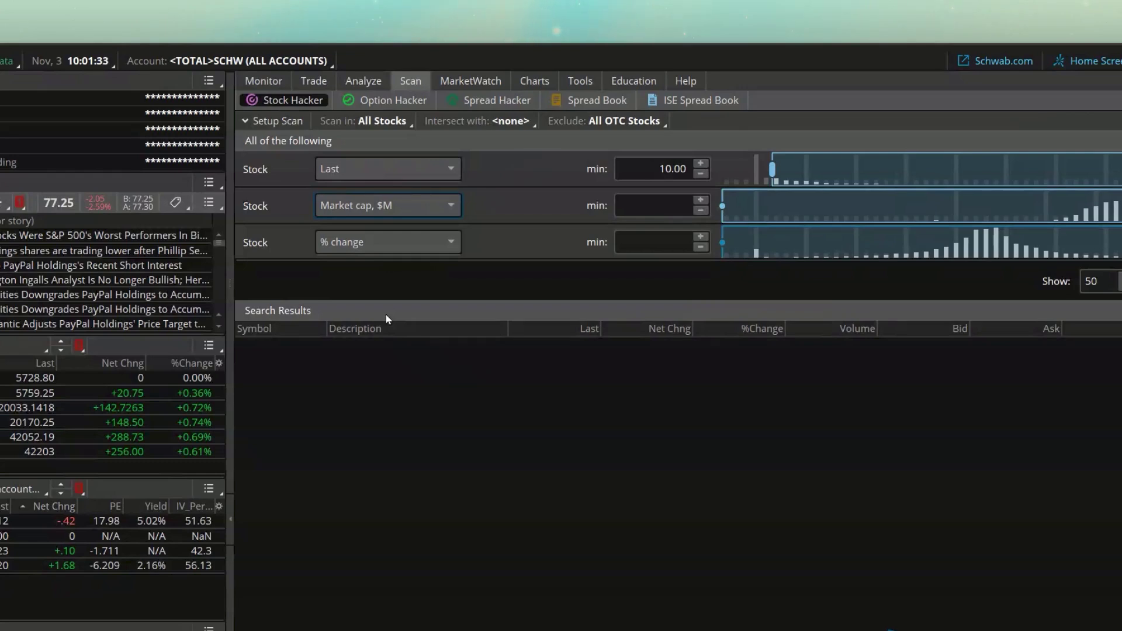
pyautogui.click(700, 211)
pyautogui.write('2000')
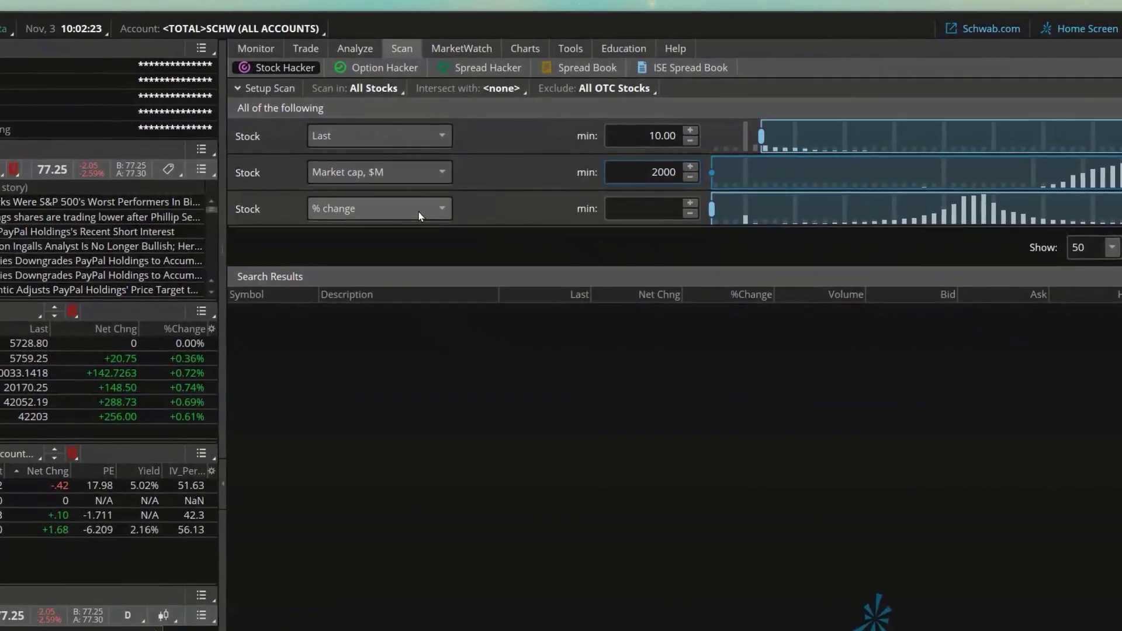
# - Change the % change filter to Yield with a 1 minimum and 8 maximum
pyautogui.click(419, 216)
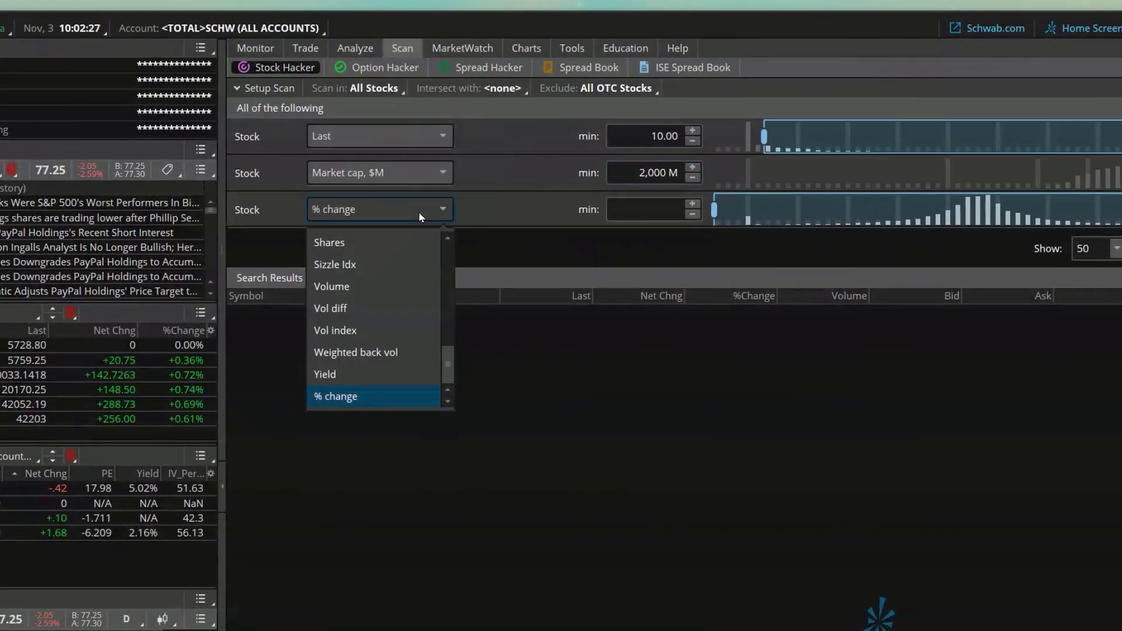
pyautogui.click(356, 376)
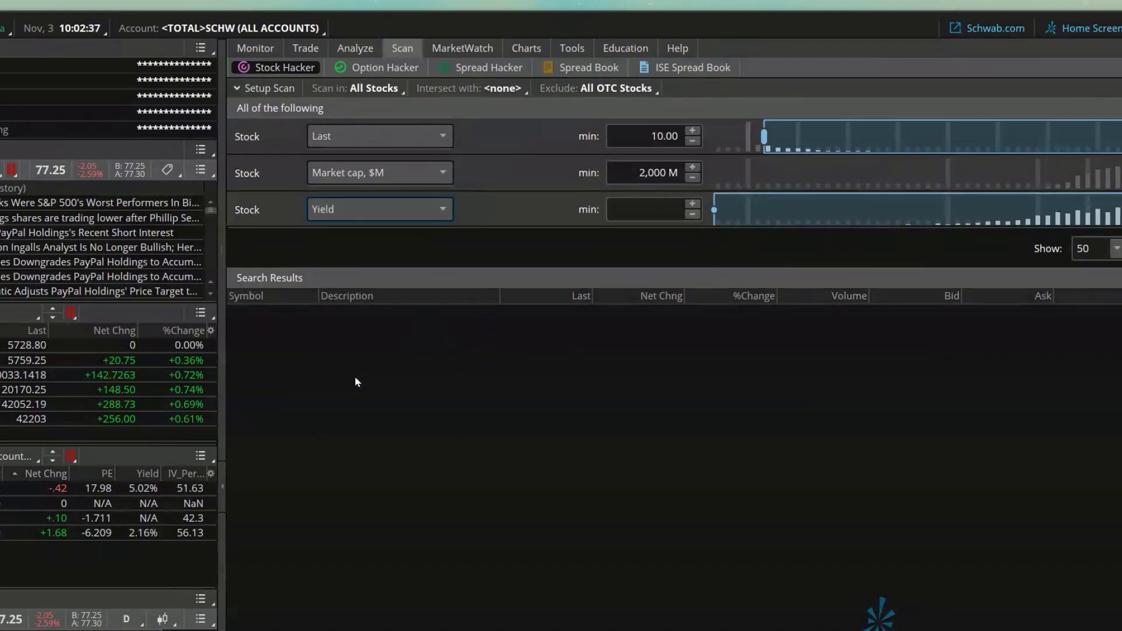
pyautogui.click(636, 212)
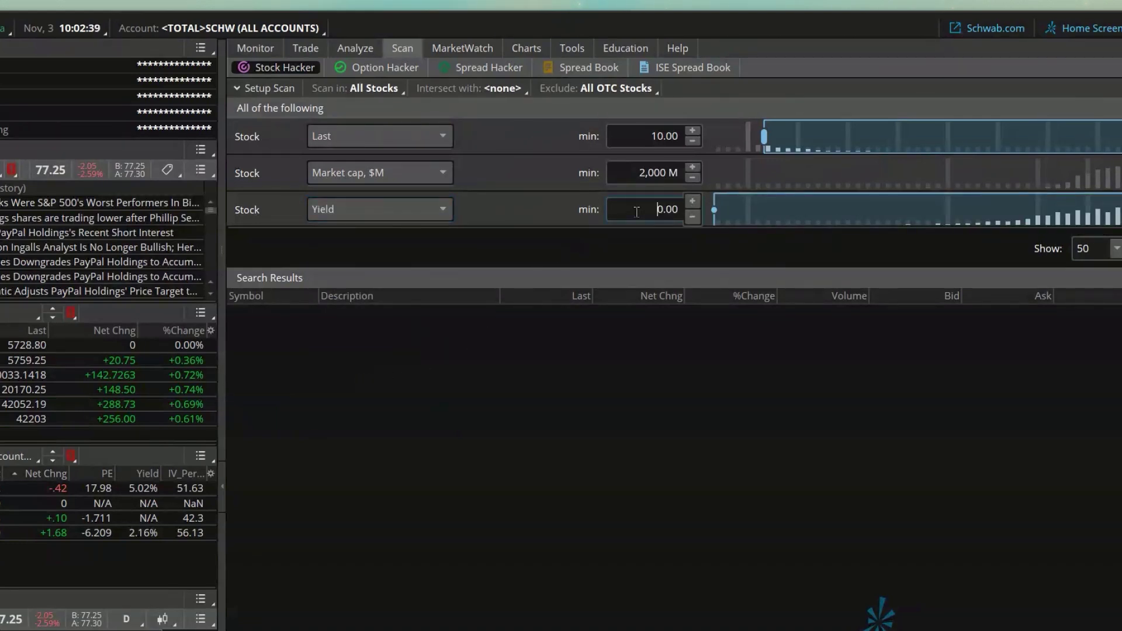
pyautogui.press('Delete')
pyautogui.press('Delete')
pyautogui.press('Delete')
pyautogui.press('Delete')
pyautogui.write('1')
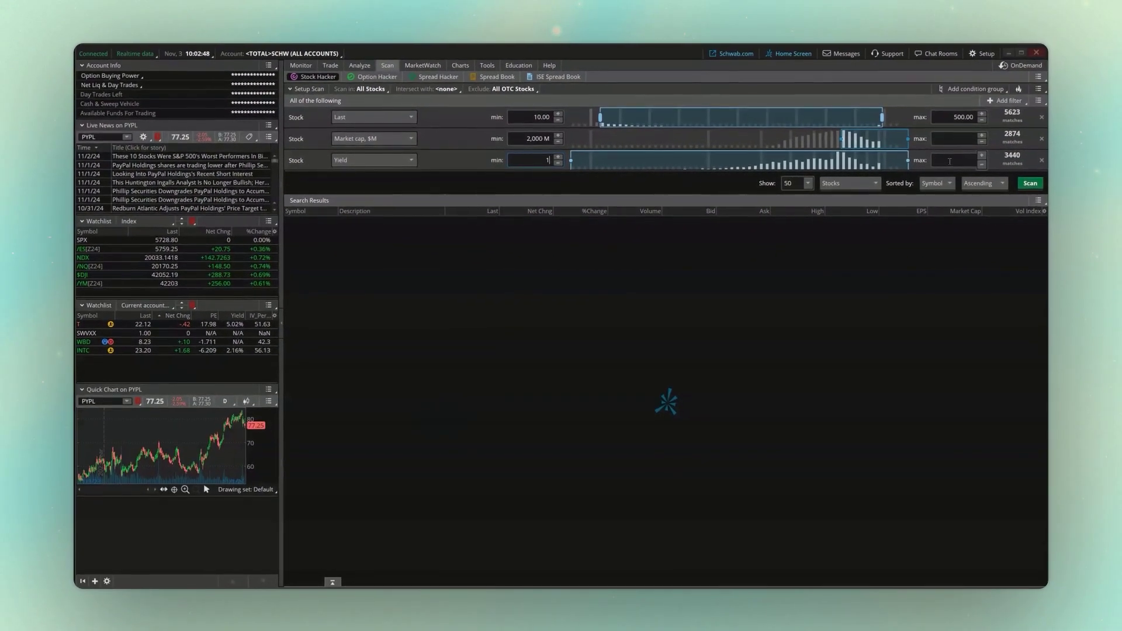
pyautogui.click(950, 162)
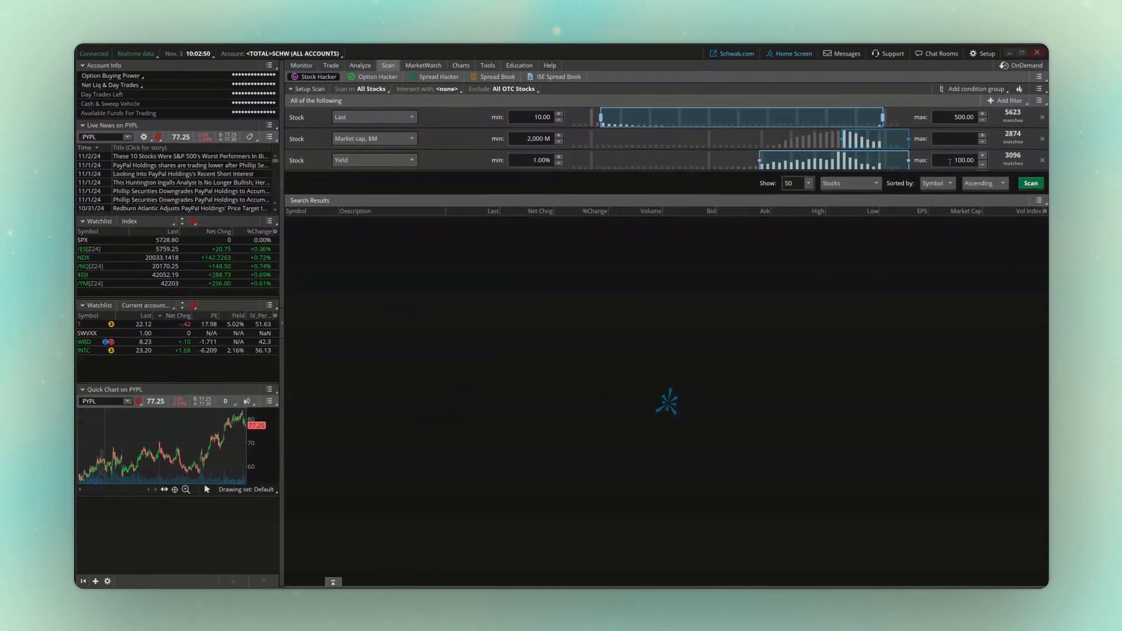
pyautogui.moveTo(952, 161); pyautogui.dragTo(979, 158)
pyautogui.write('8')
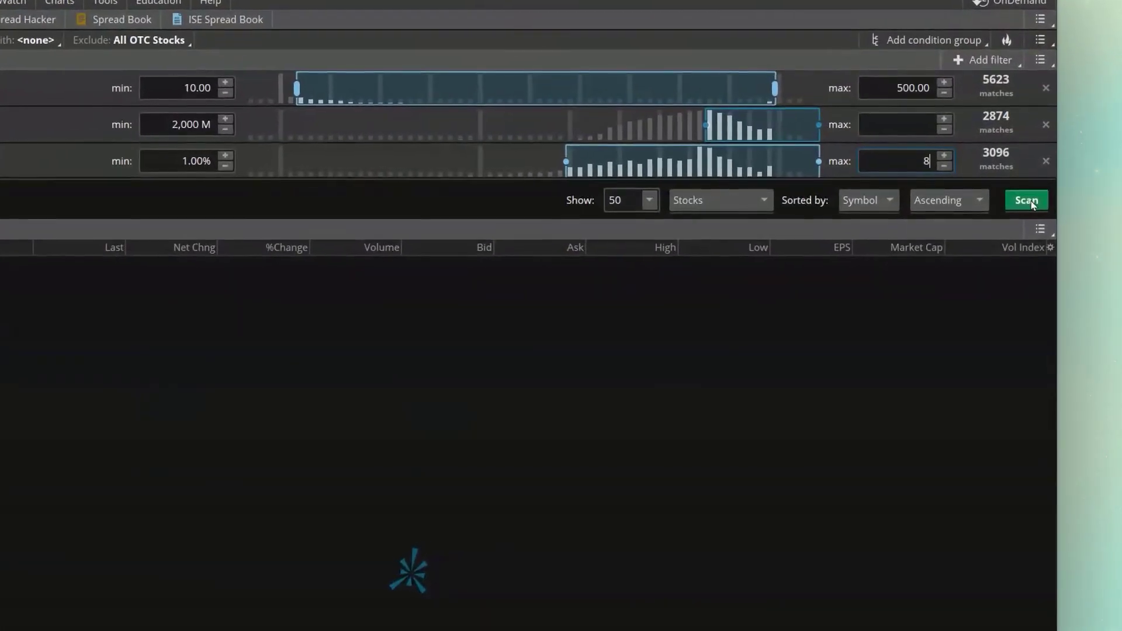
# - Run the Last, Market cap and Yield scan, returning 1108 matching stocks
pyautogui.click(1033, 184)
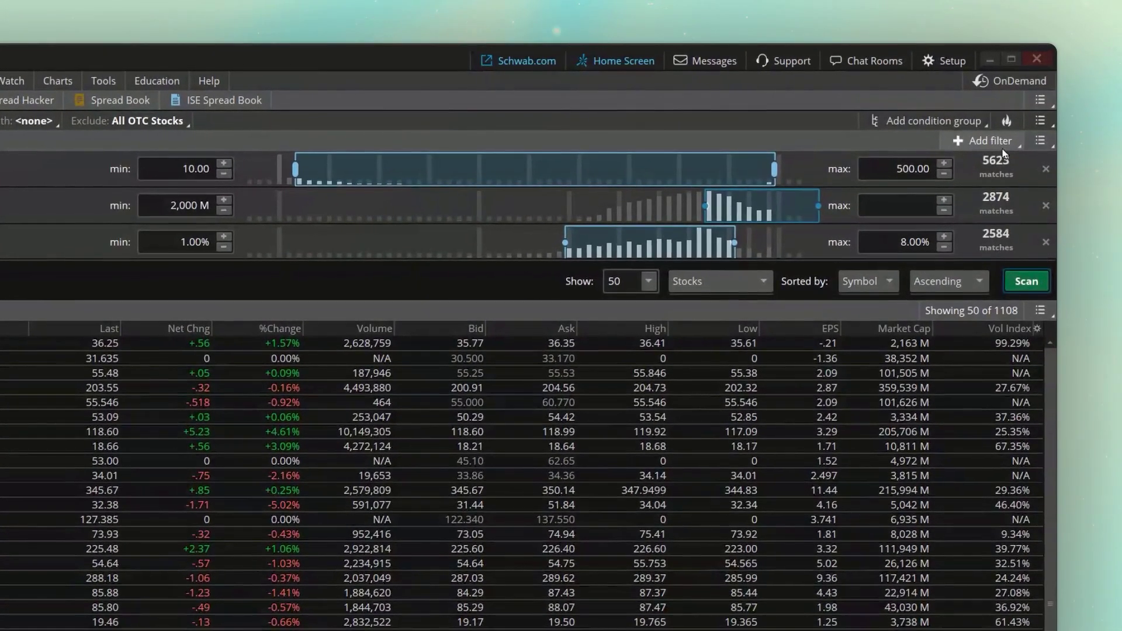
# - Show the Add filter choices: Stock, Option, Fundamental, Study and Pattern
pyautogui.click(1004, 153)
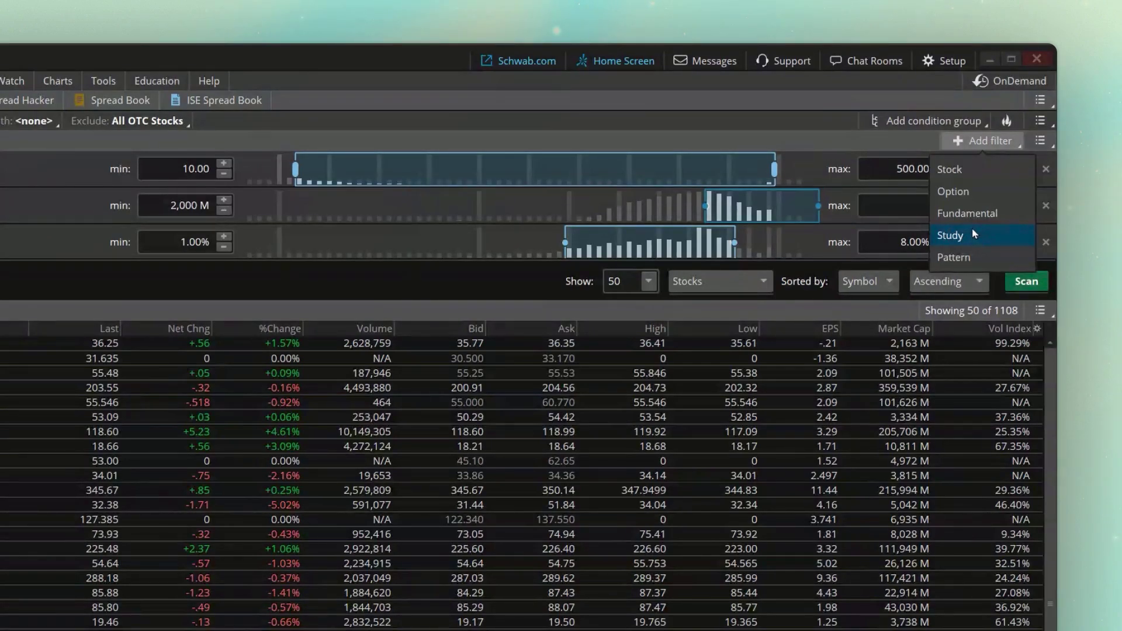
# - Add a Study filter and browse the study list's Volume category to find Average_Volume
pyautogui.click(973, 234)
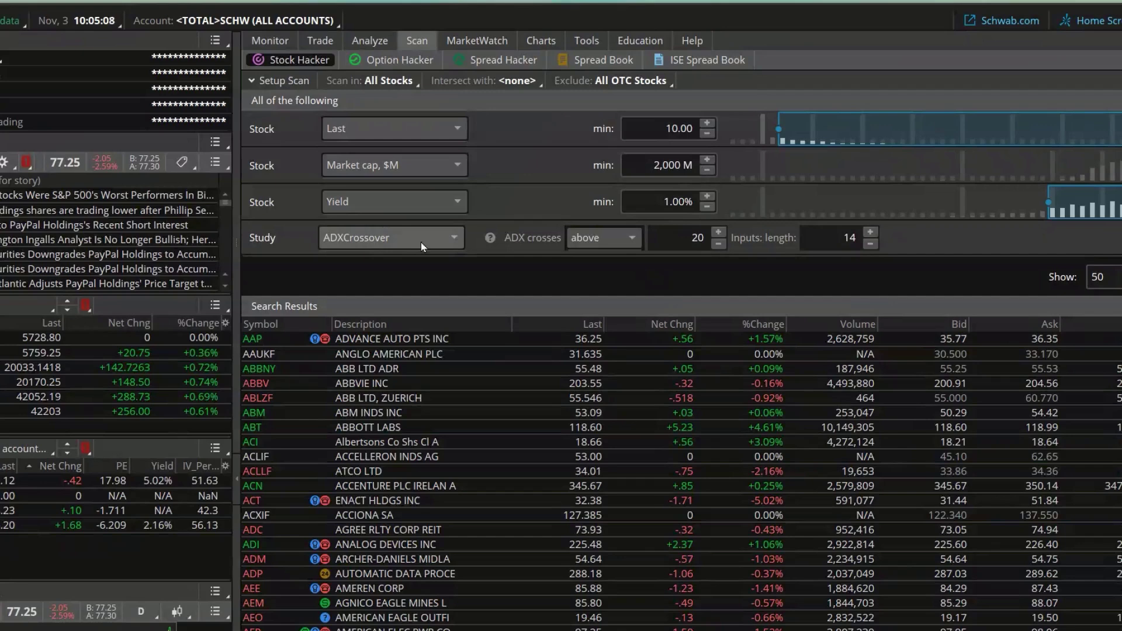
pyautogui.click(421, 242)
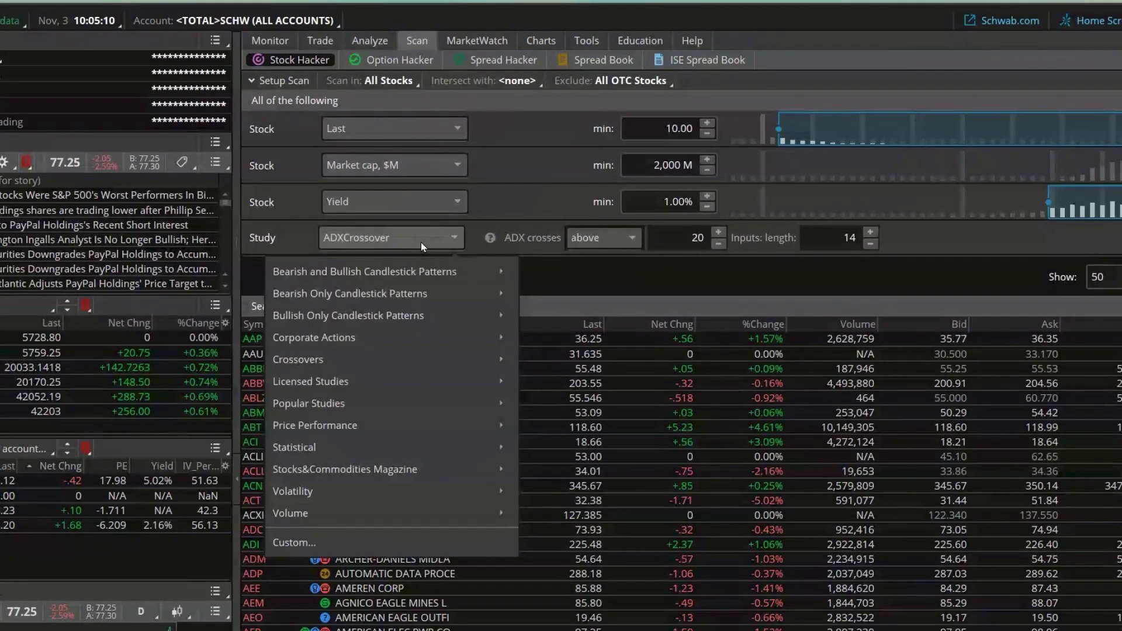
pyautogui.moveTo(409, 336)
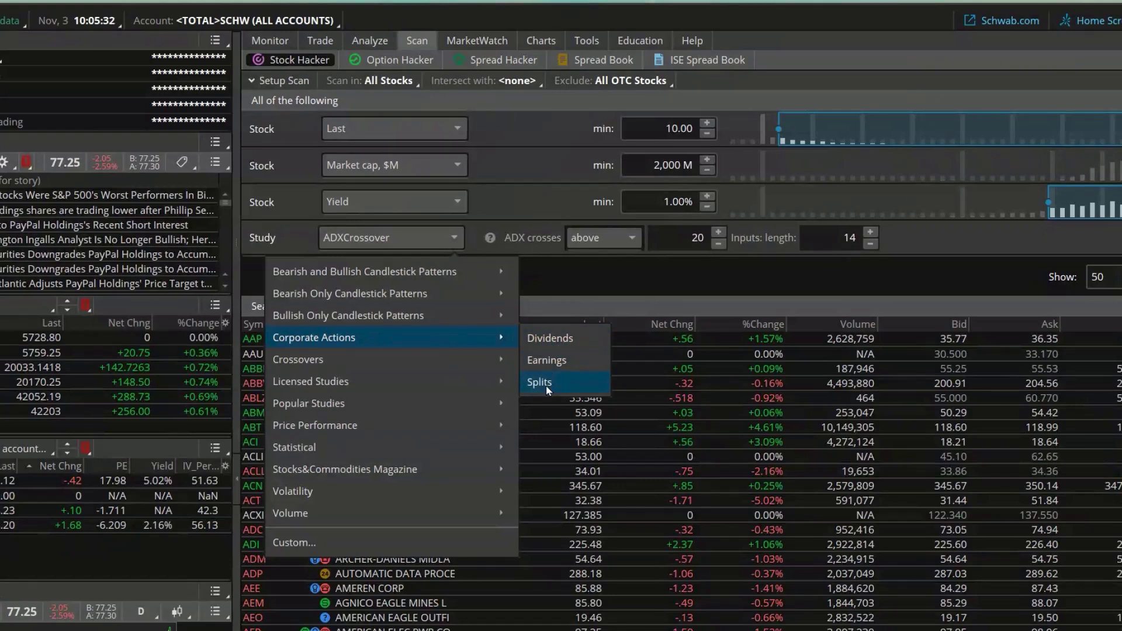
pyautogui.moveTo(402, 404)
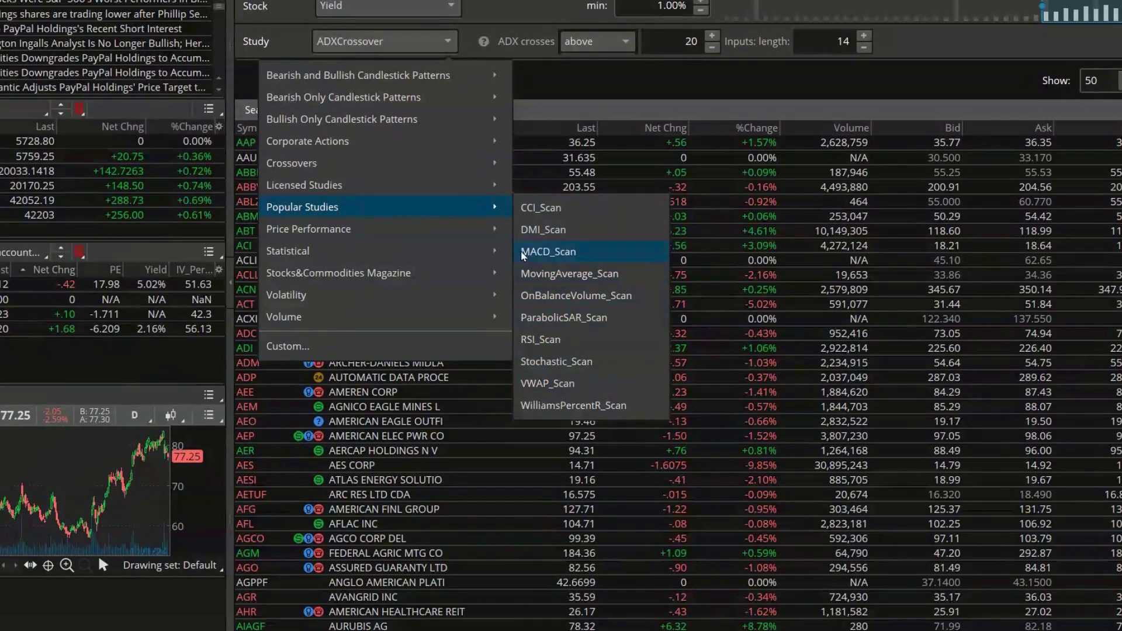
pyautogui.moveTo(390, 283)
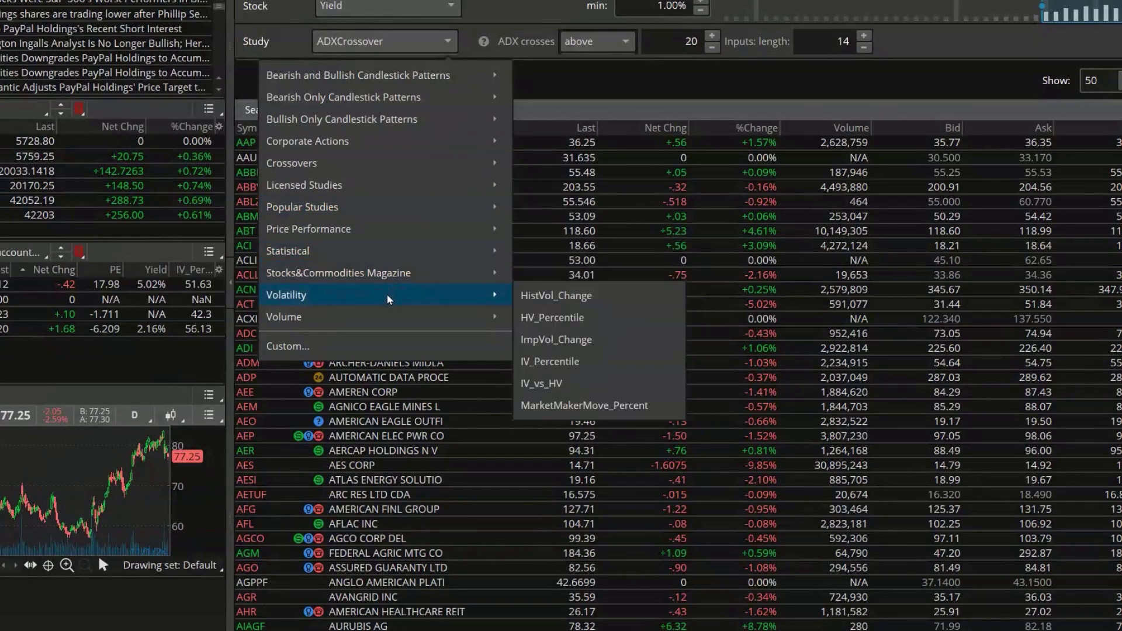
pyautogui.moveTo(377, 317)
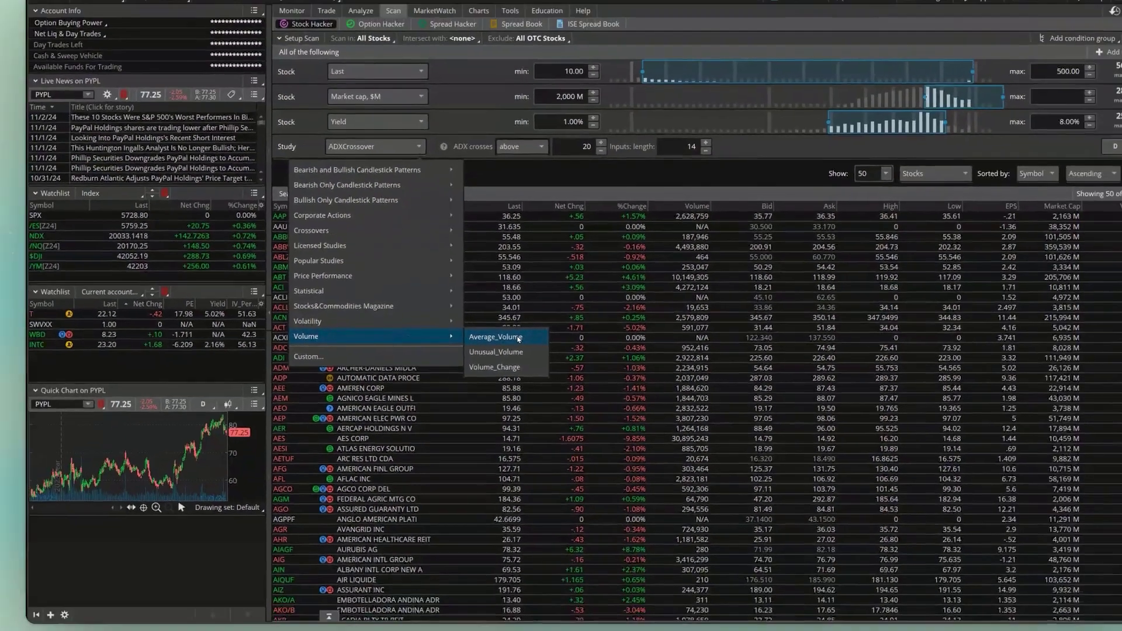
# - Pick Average_Volume and raise its threshold from 1000000 to 2000000
pyautogui.click(560, 320)
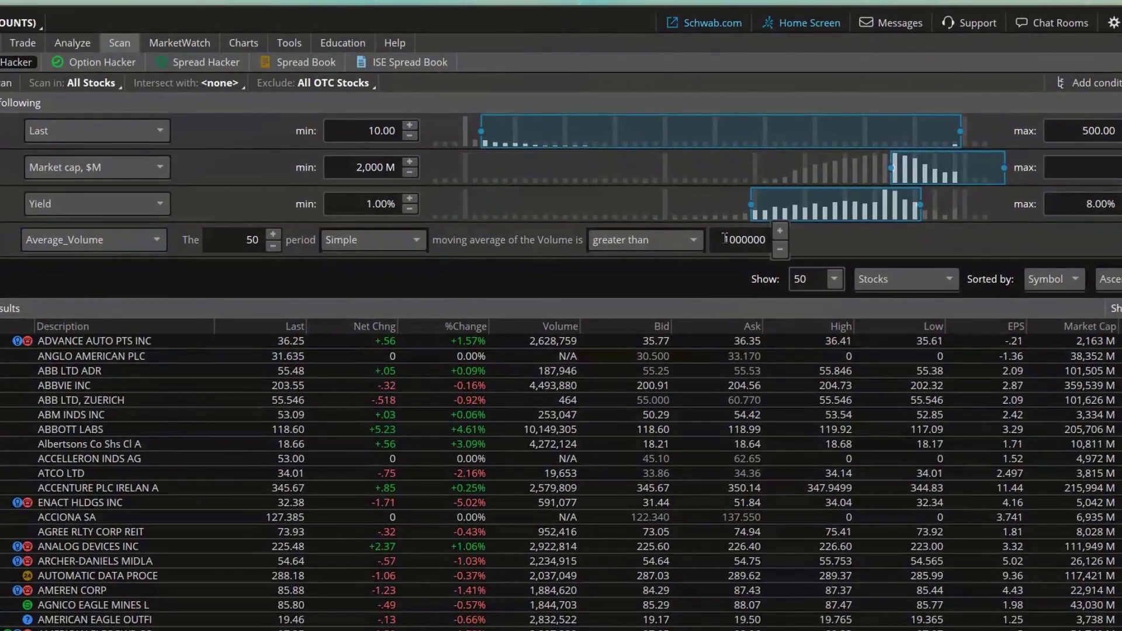
pyautogui.click(726, 239)
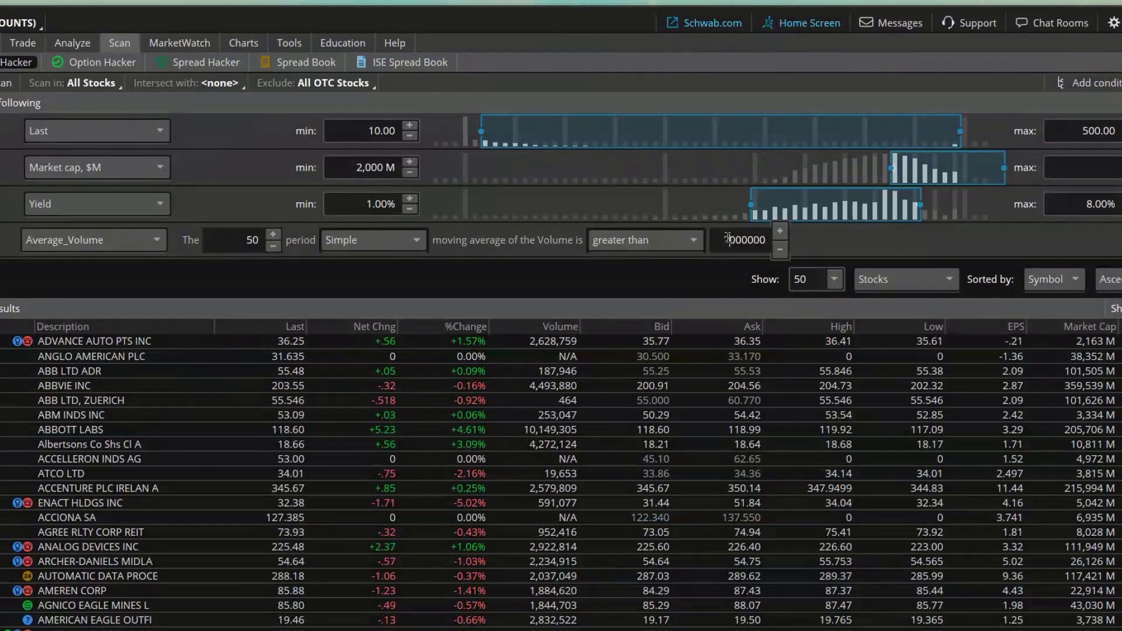
pyautogui.press('Delete')
# - Finish the volume filter value and rerun the scan, narrowing matches from 1108 to 263 stocks
pyautogui.write('2')
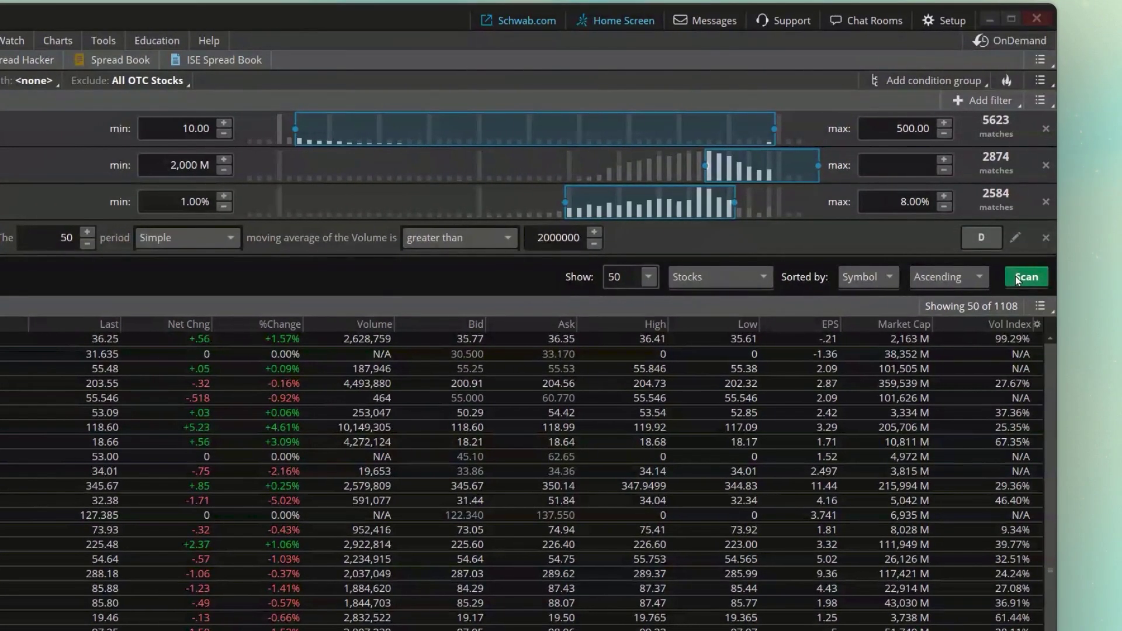
pyautogui.click(1018, 278)
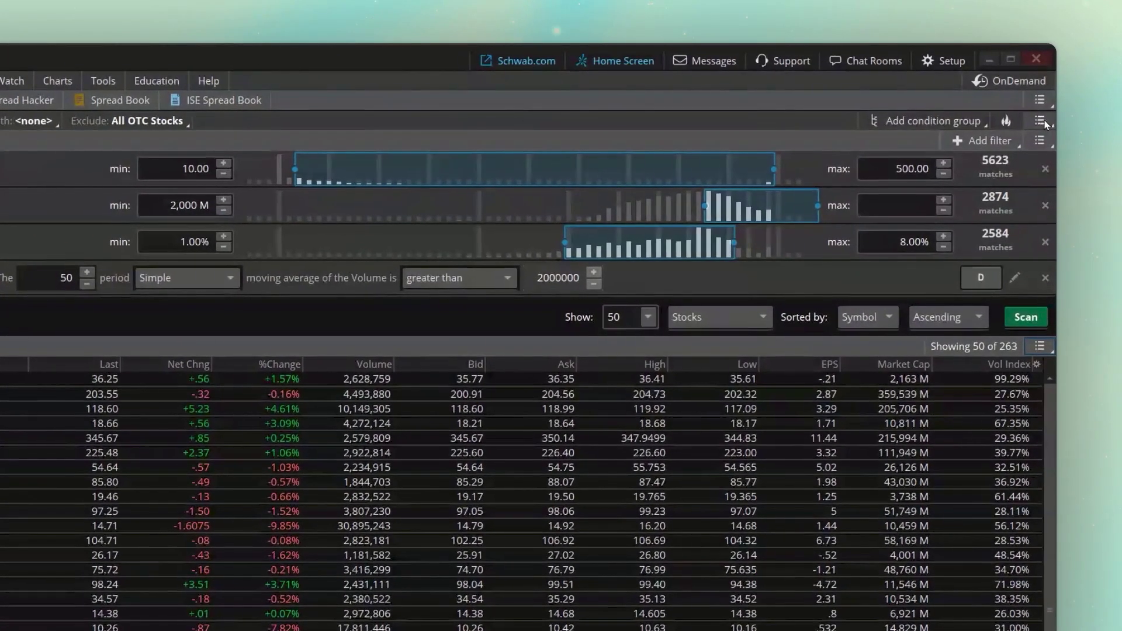
# - Save the current four-filter scan as a query named 'Large Cap Dividend'
pyautogui.click(1041, 121)
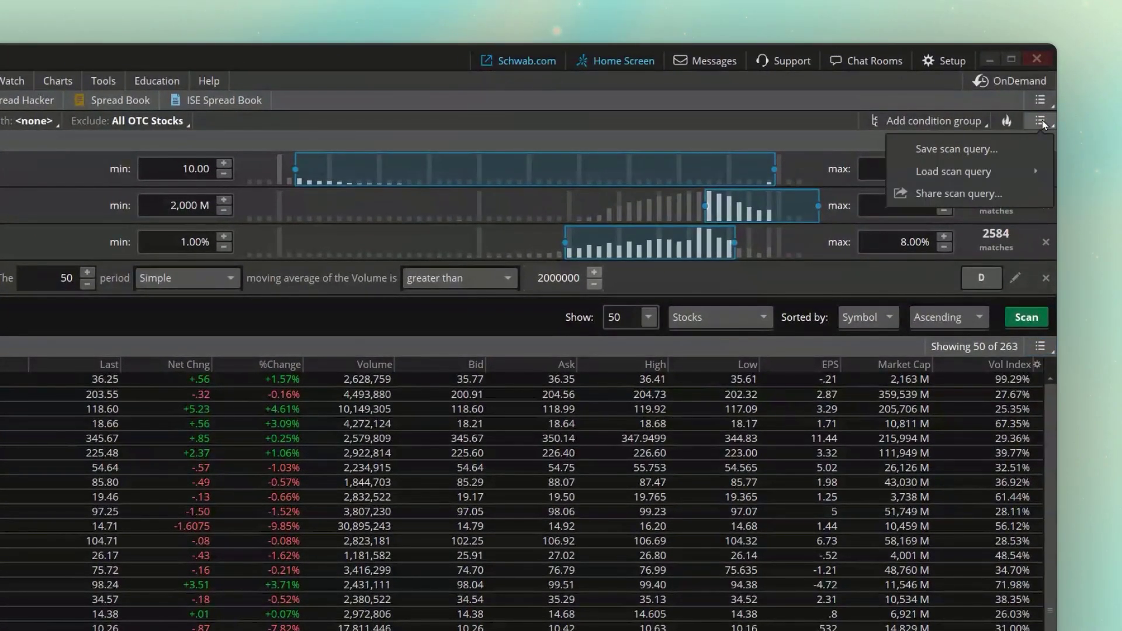
pyautogui.click(994, 149)
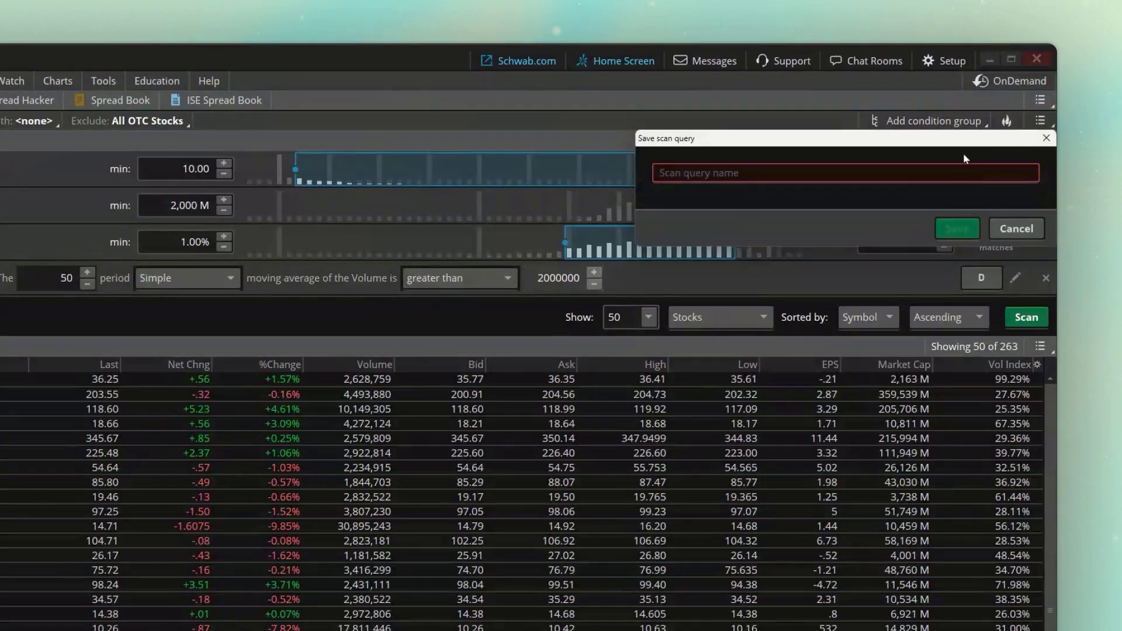
pyautogui.click(811, 174)
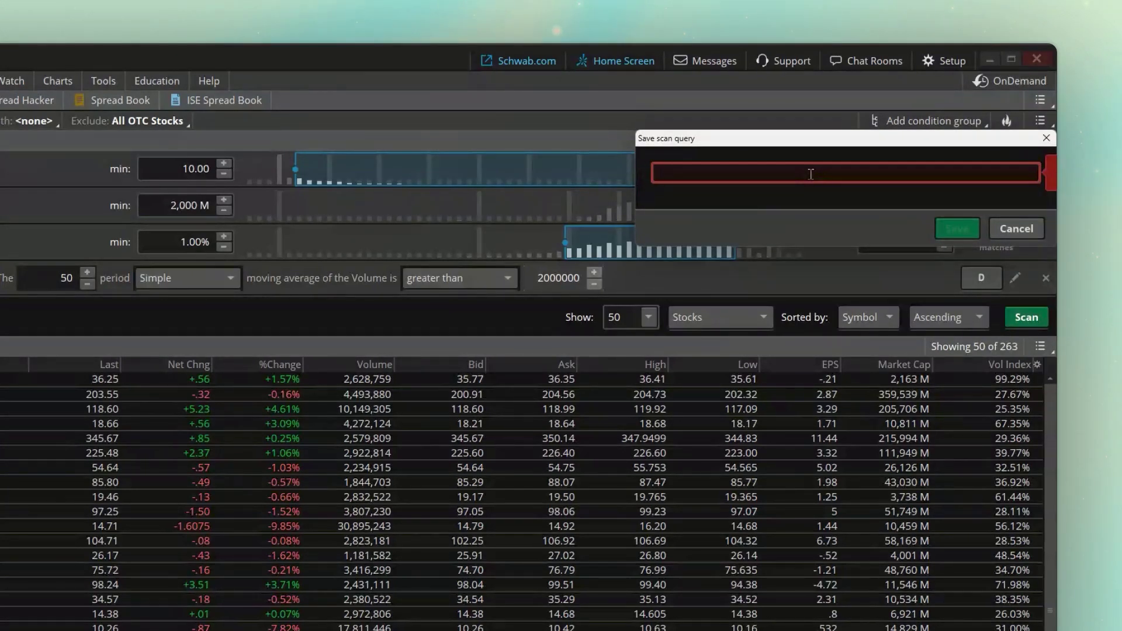
pyautogui.write('Large C')
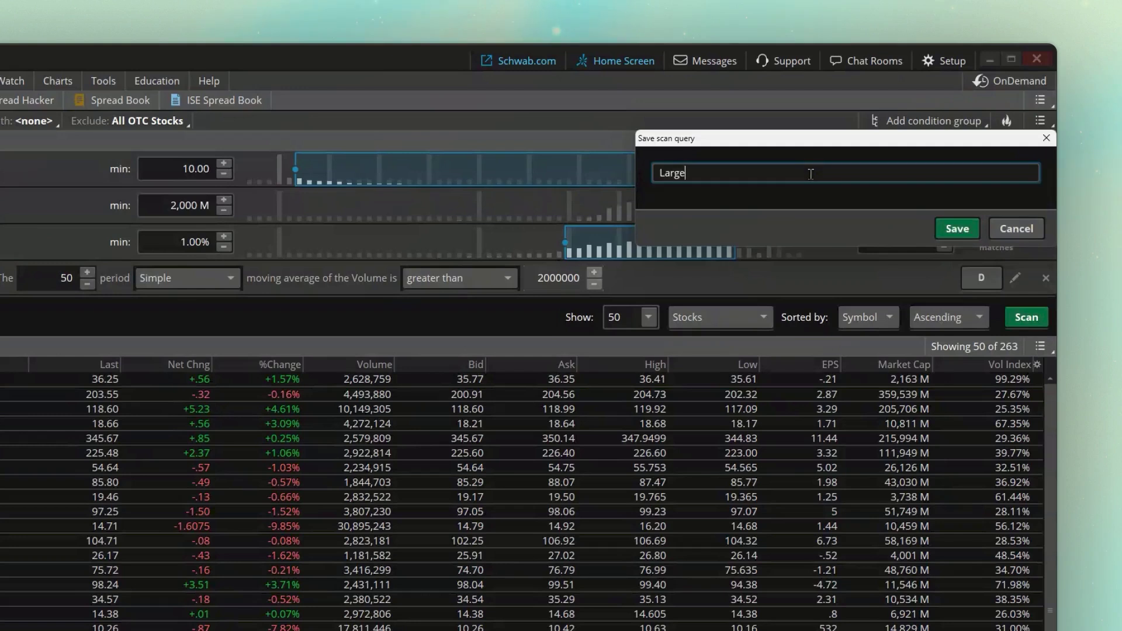
pyautogui.write('ap Dividend')
pyautogui.click(942, 228)
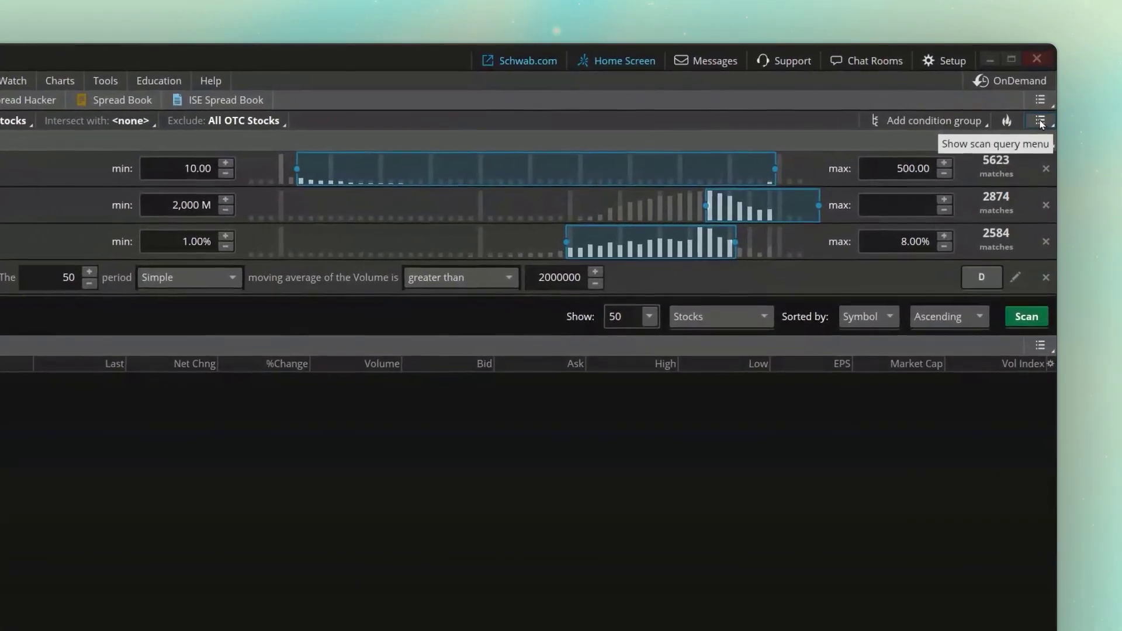
# - Display the Personal saved scan queries under Load scan query, showing Large Cap Dividend
pyautogui.click(1040, 121)
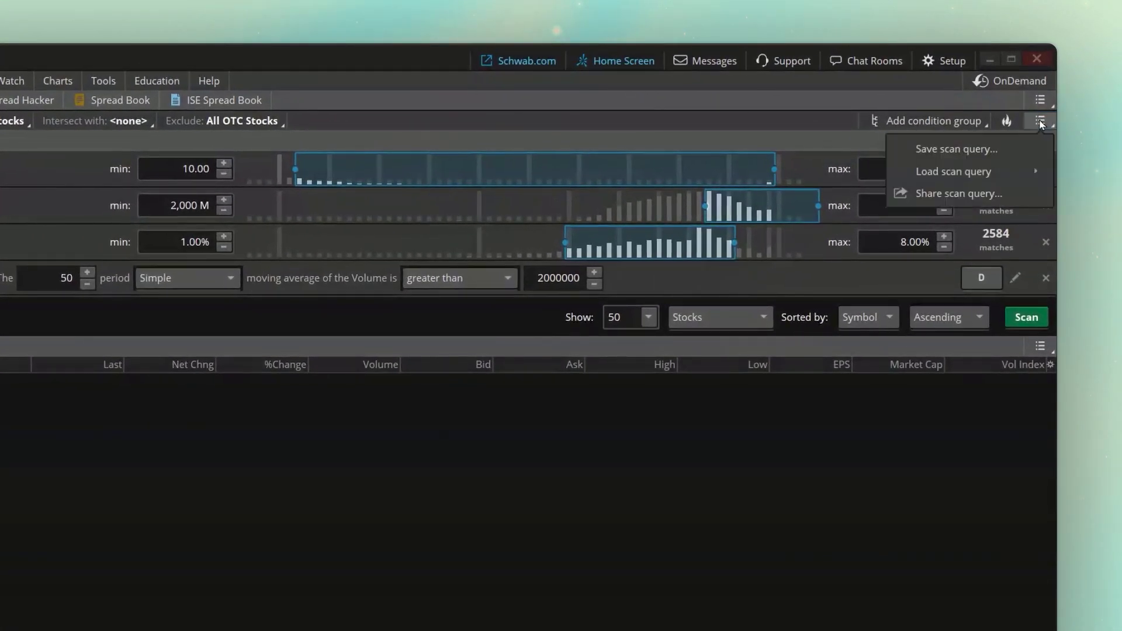
pyautogui.moveTo(987, 172)
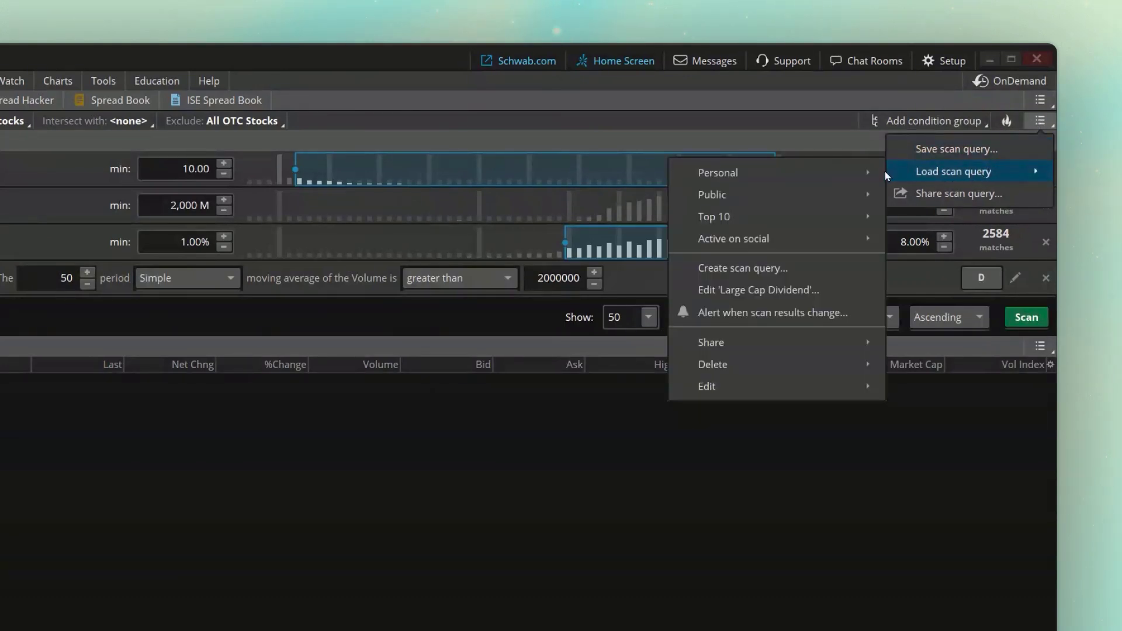
pyautogui.moveTo(839, 175)
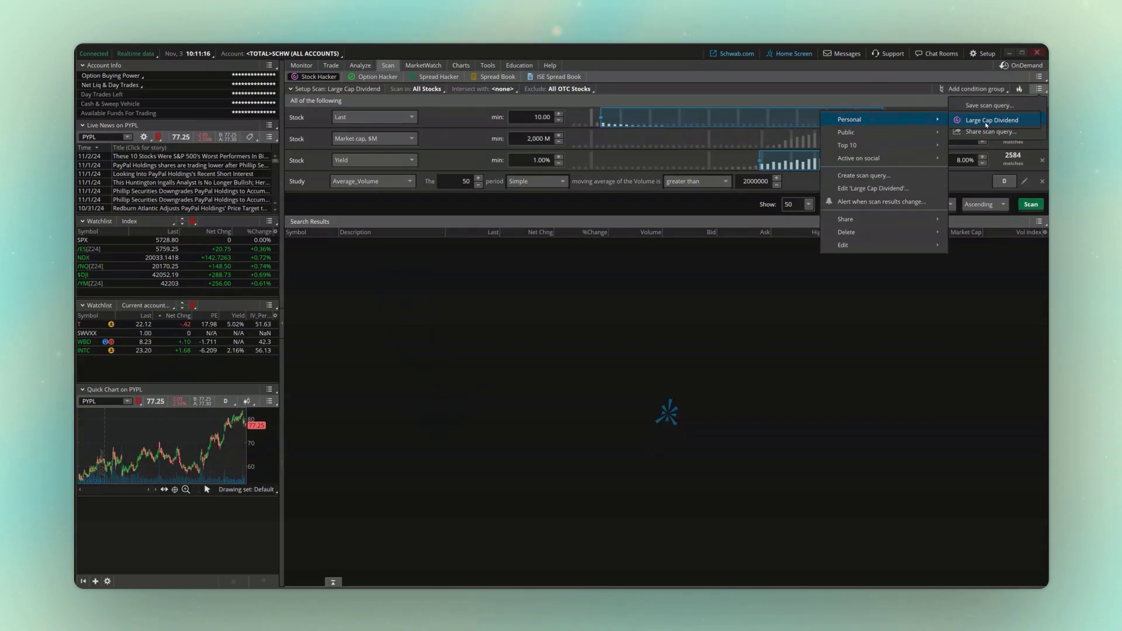
# - Load the Large Cap Dividend scan and show it as the side-panel watchlist via Personal
pyautogui.click(988, 121)
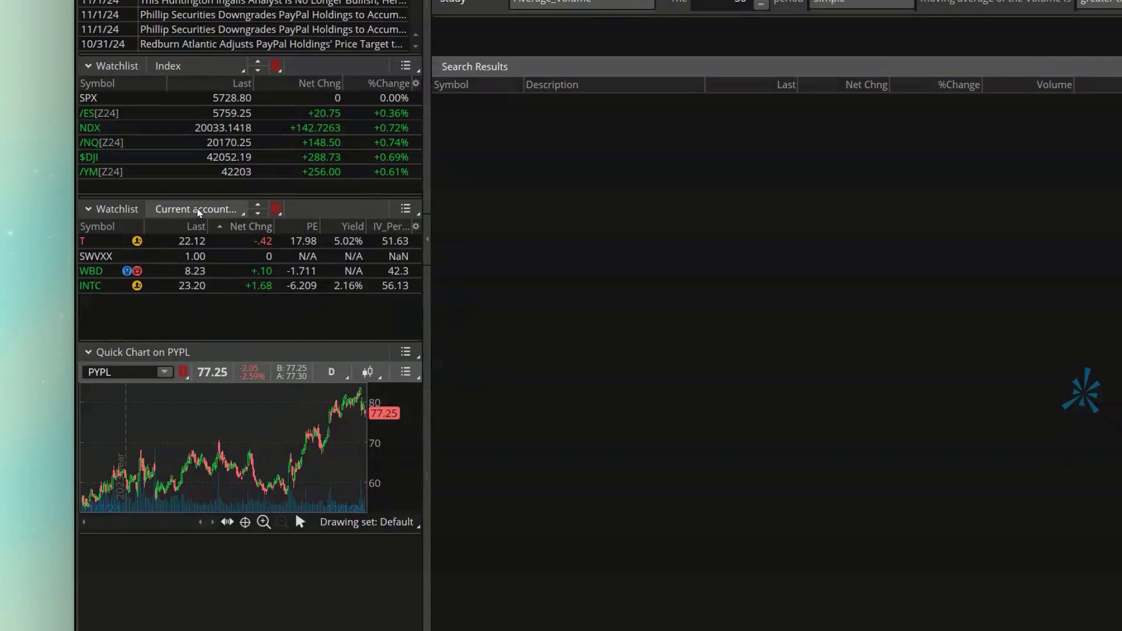
pyautogui.click(198, 210)
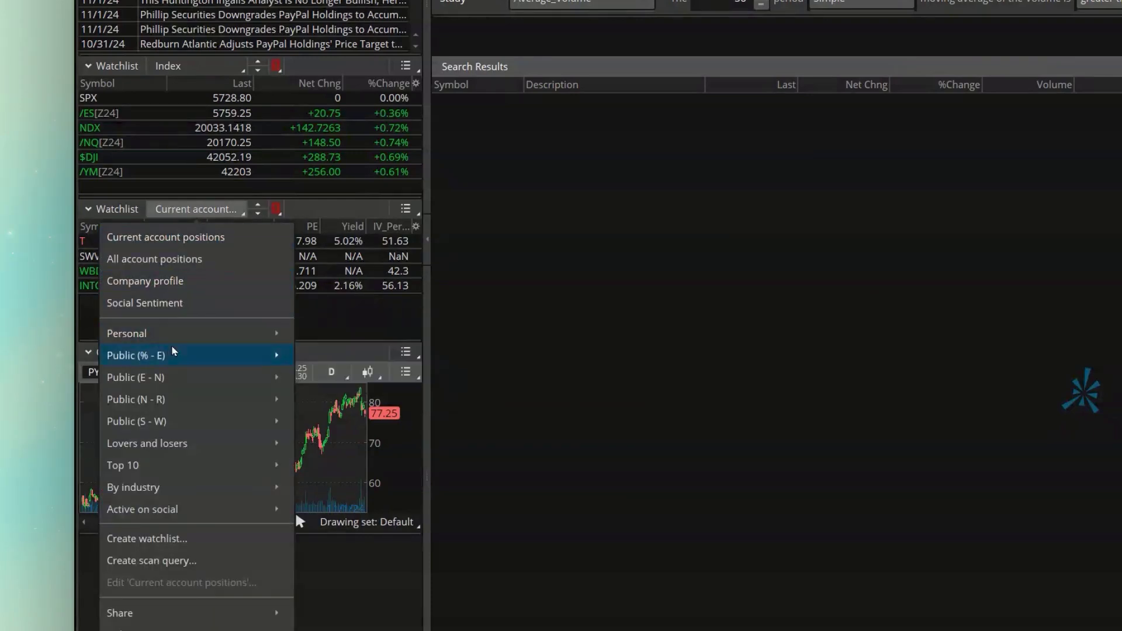
pyautogui.moveTo(193, 344)
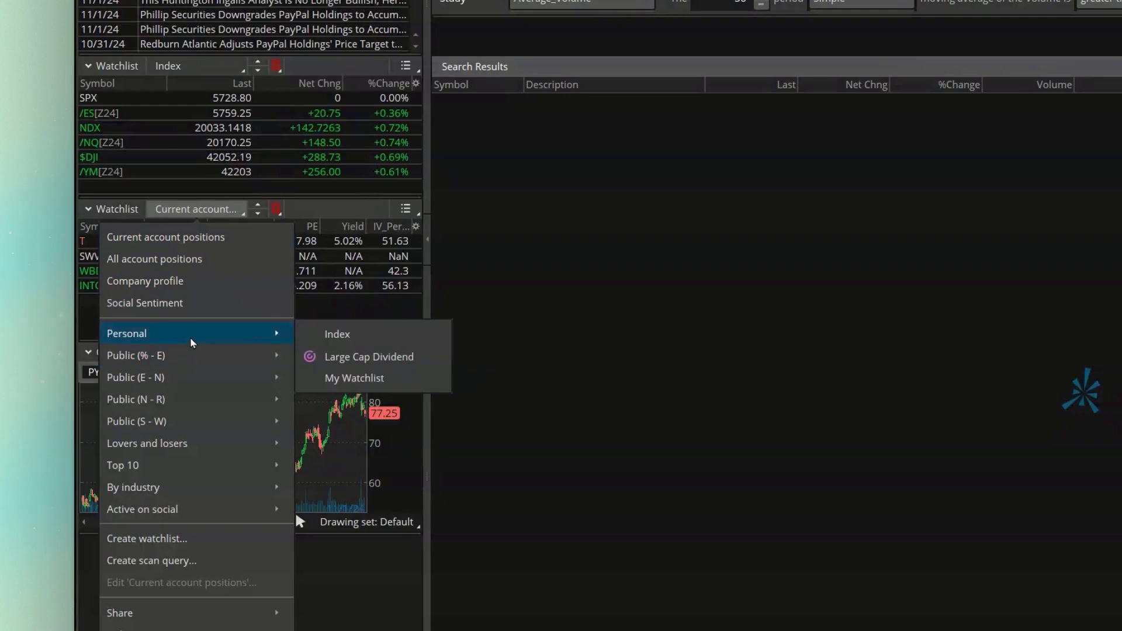
pyautogui.click(386, 359)
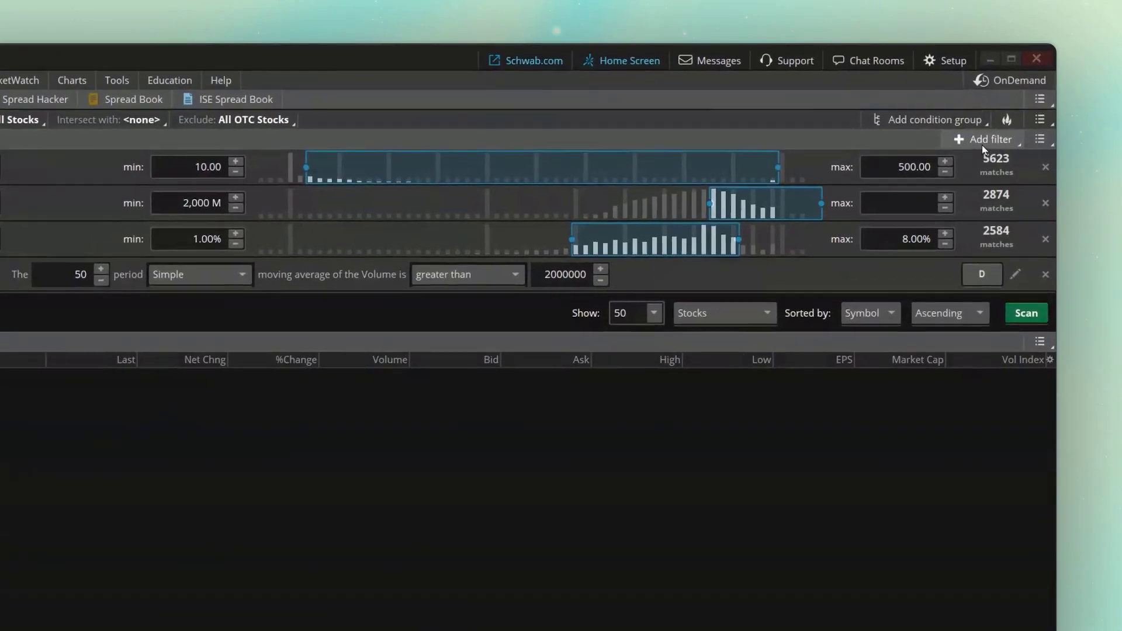
# - Add a fourth Stock filter, defaulting to Beta, and browse its list of stock fields
pyautogui.click(1003, 102)
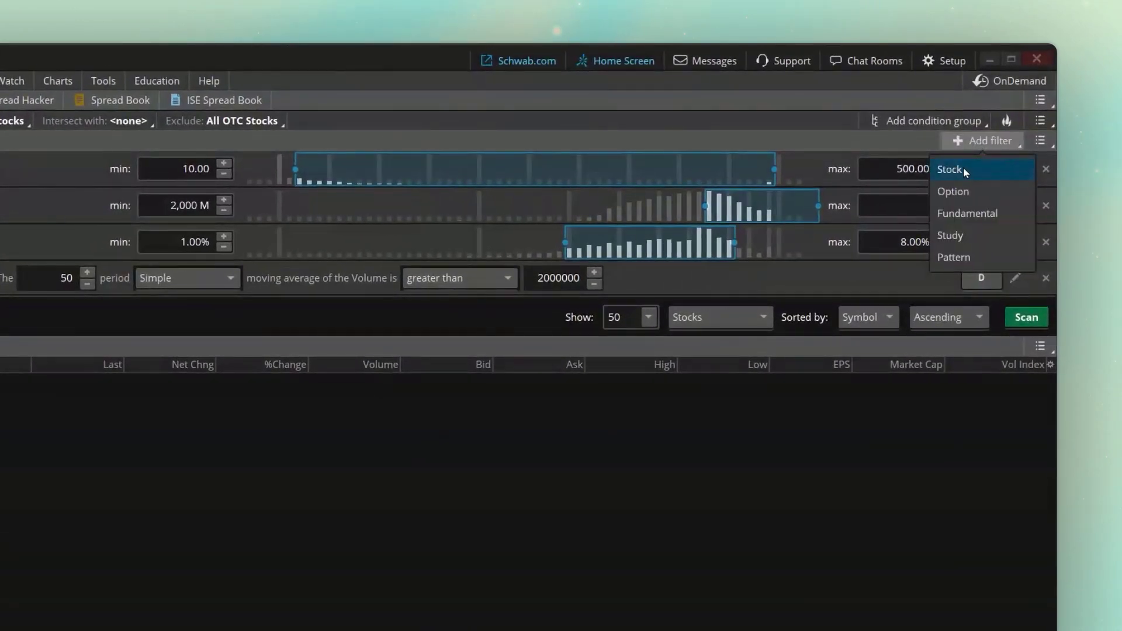
pyautogui.click(963, 168)
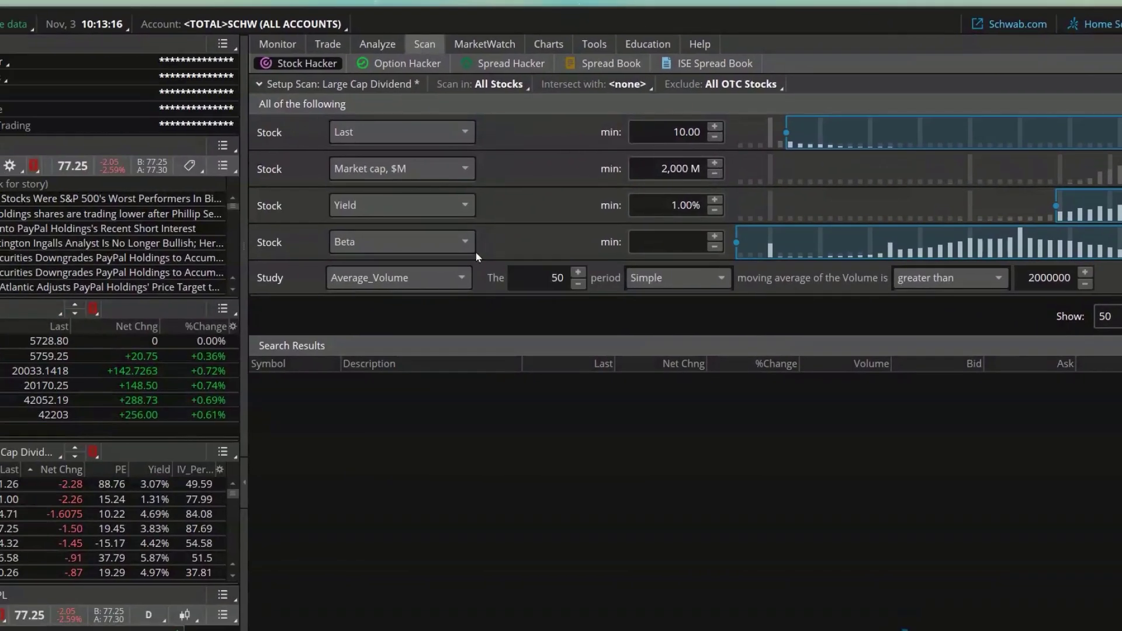
pyautogui.click(255, 257)
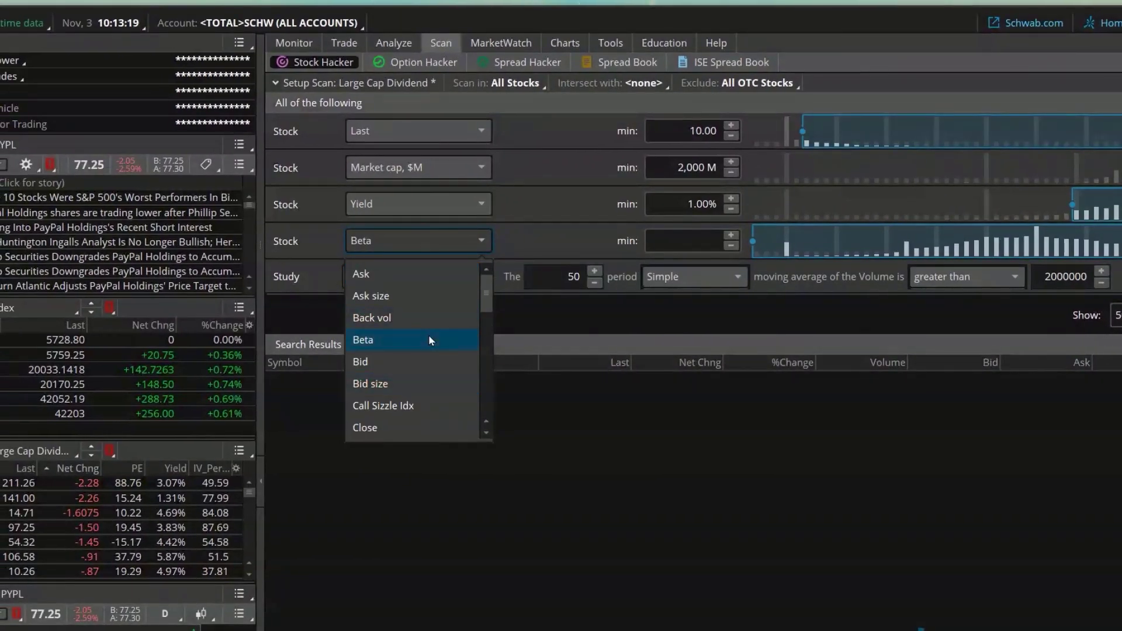
pyautogui.scroll(-4, 429, 335)
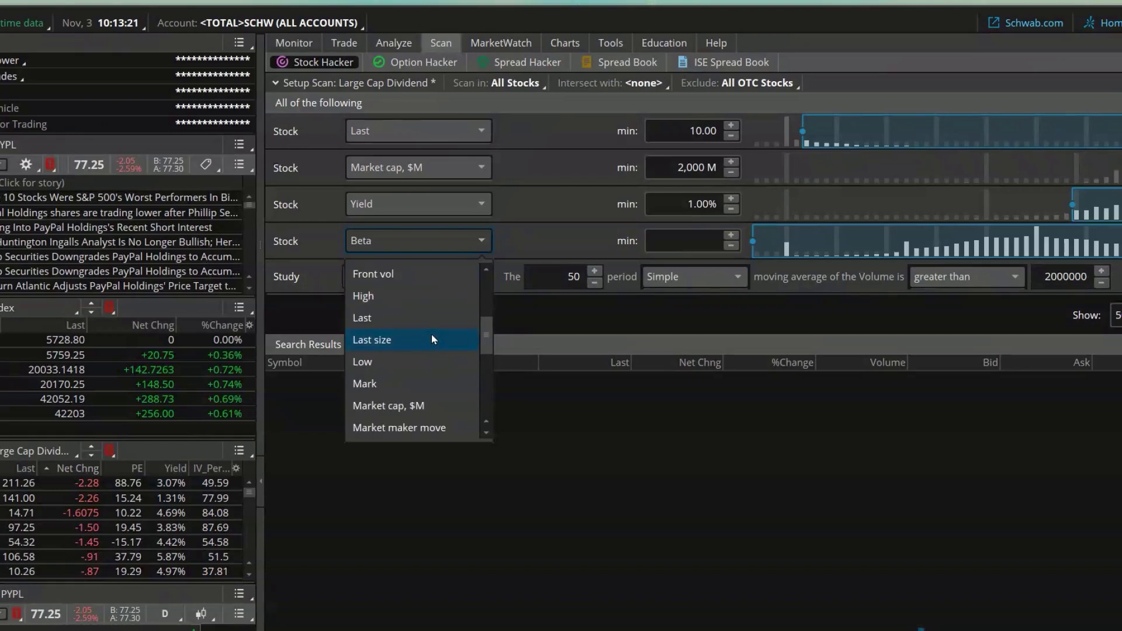